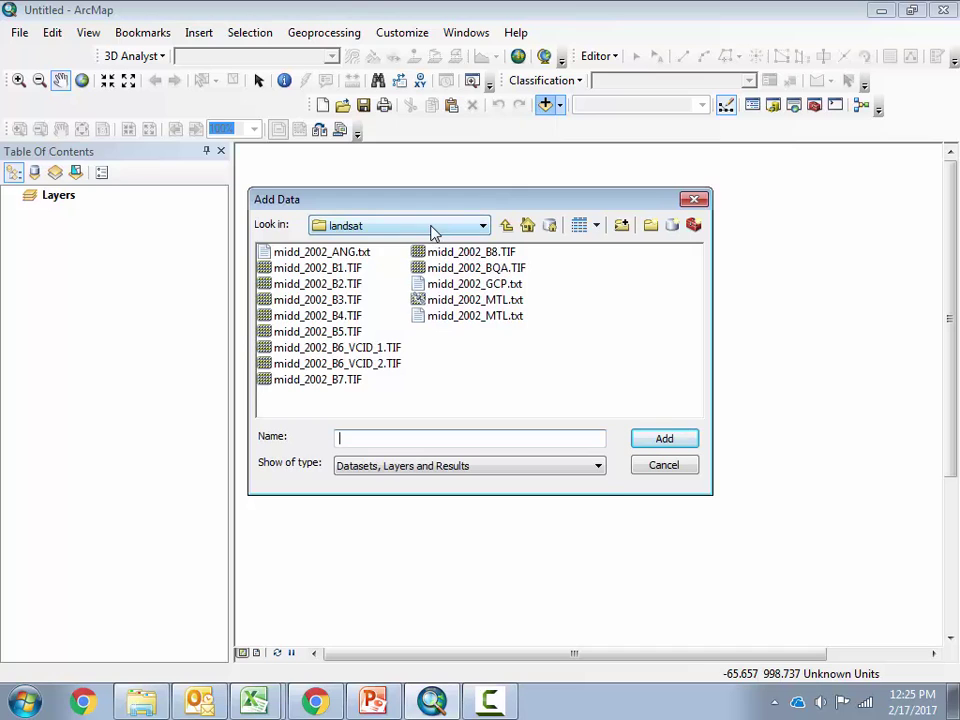
- Add midd_2002 bands B1 to B5, B6_VCID_1 and B7 from the landsat folder to the map, without building pyramids
click(434, 226)
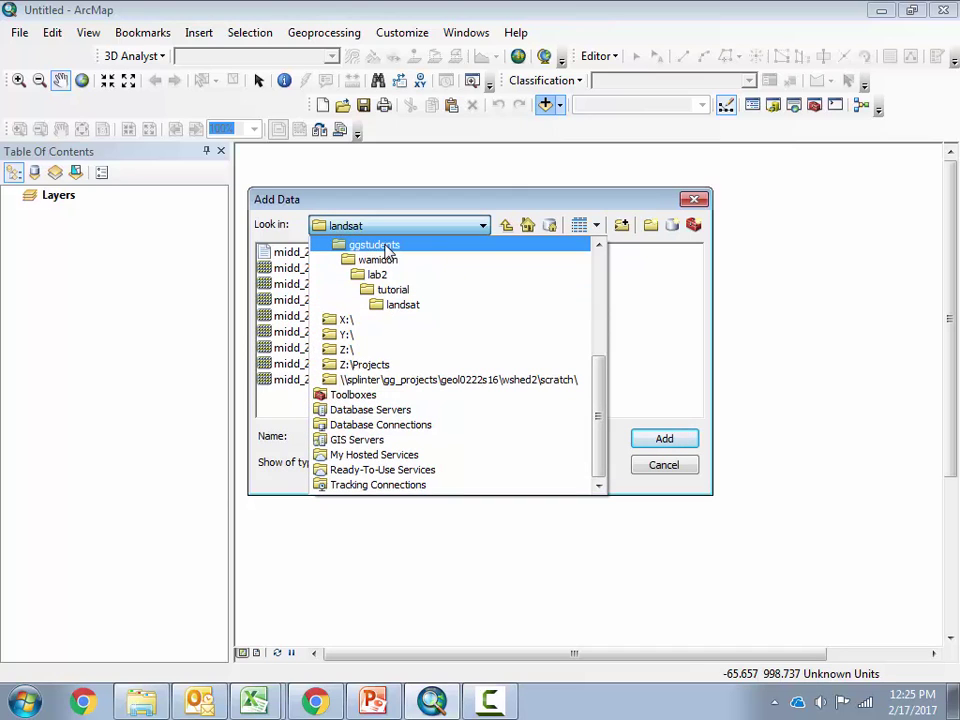
click(410, 307)
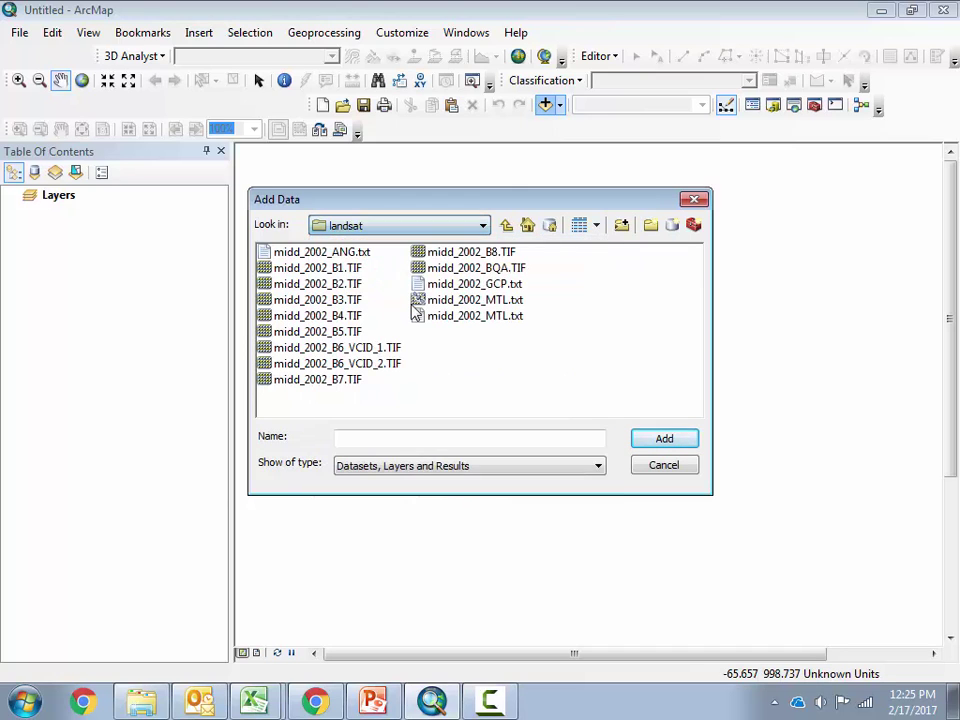
click(340, 270)
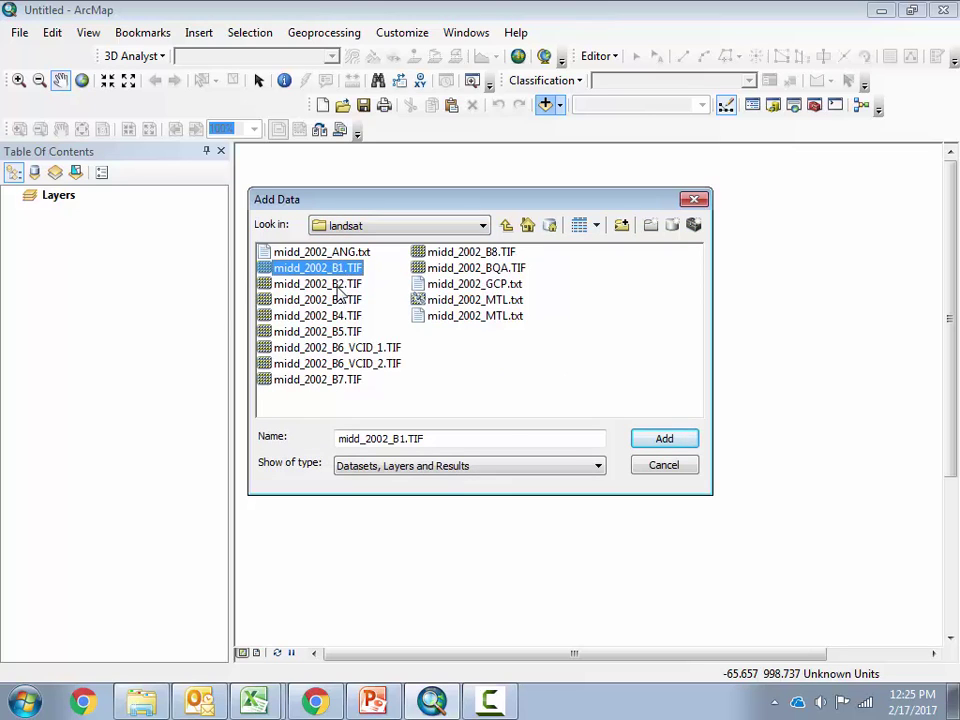
ctrl+click(330, 284)
ctrl+click(330, 300)
ctrl+click(330, 316)
ctrl+click(342, 336)
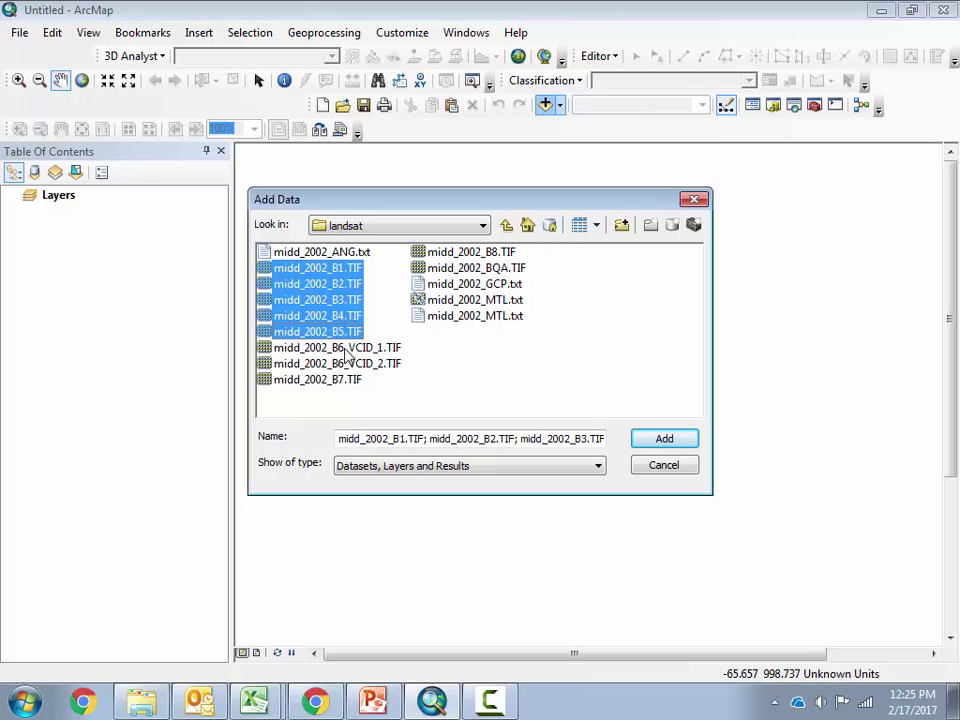
ctrl+click(345, 349)
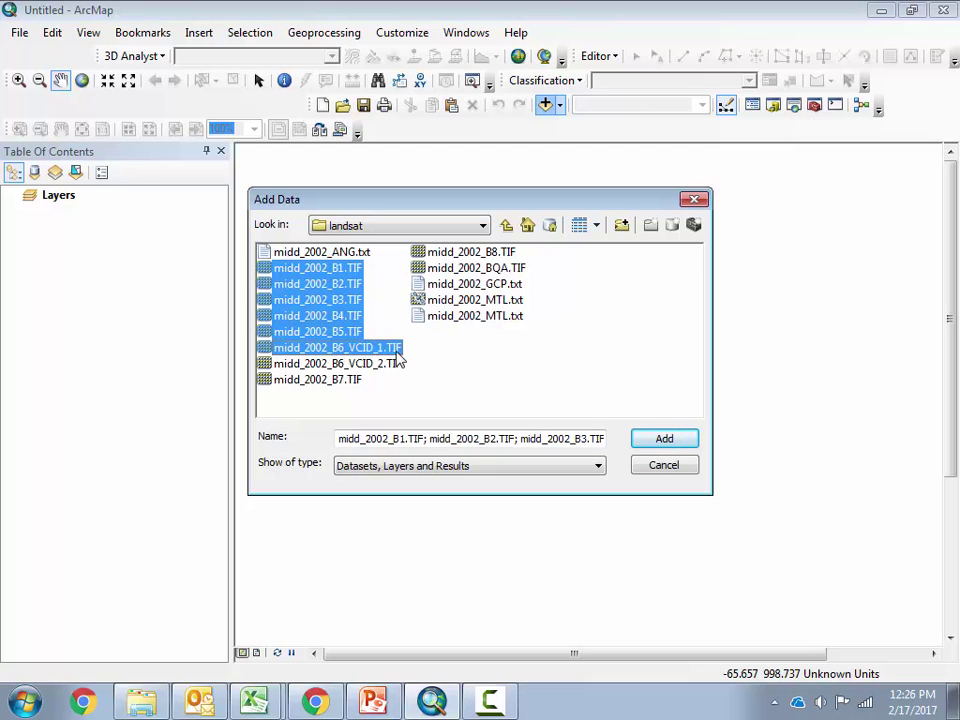
ctrl+click(348, 382)
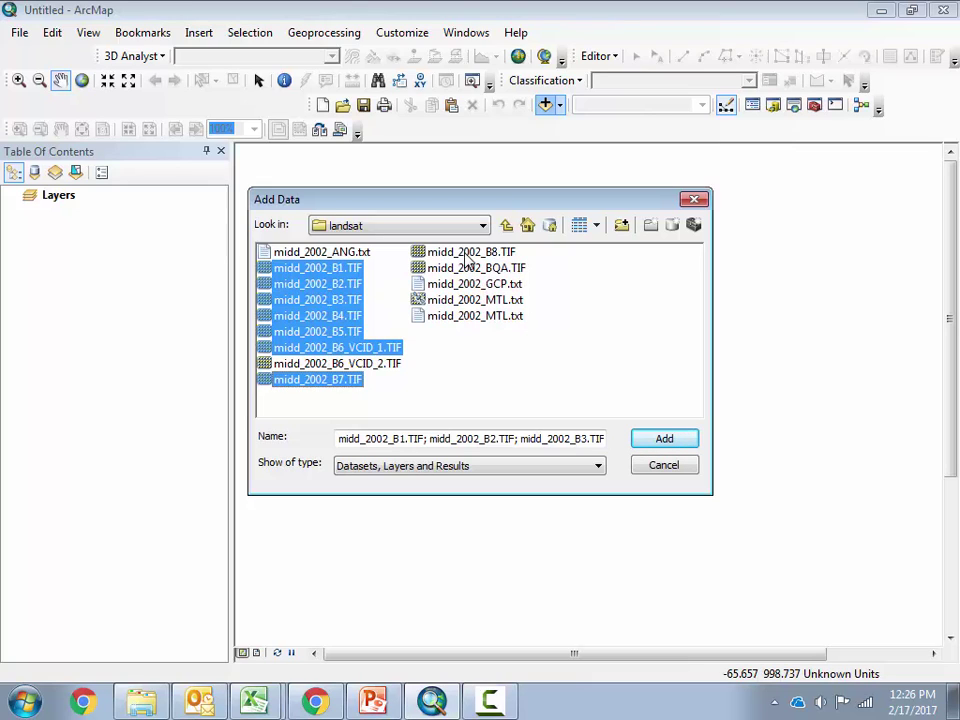
click(676, 444)
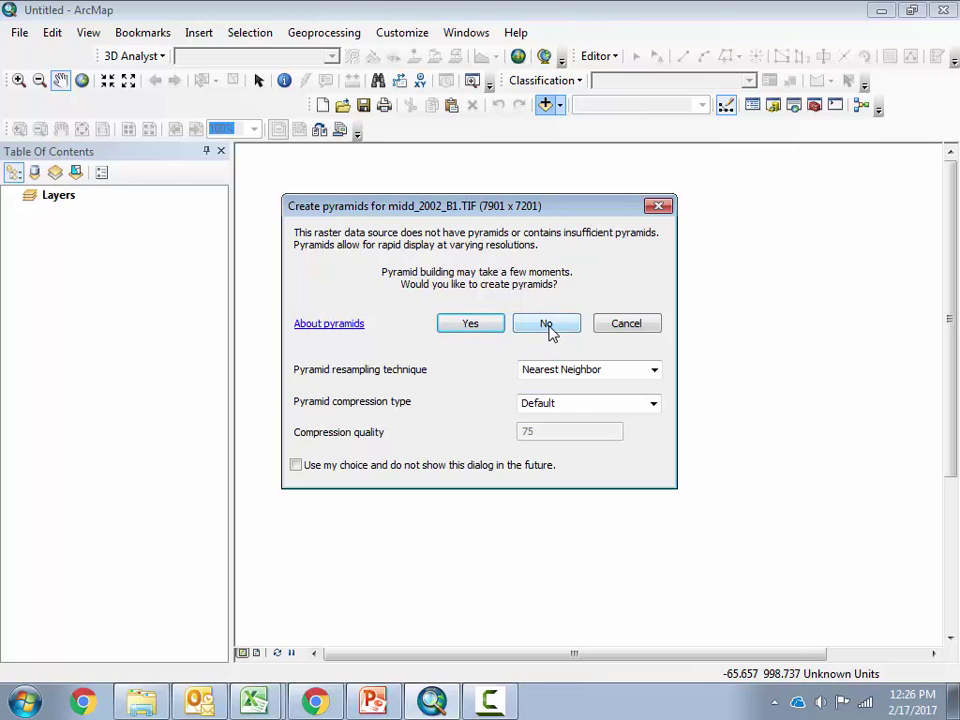
click(547, 325)
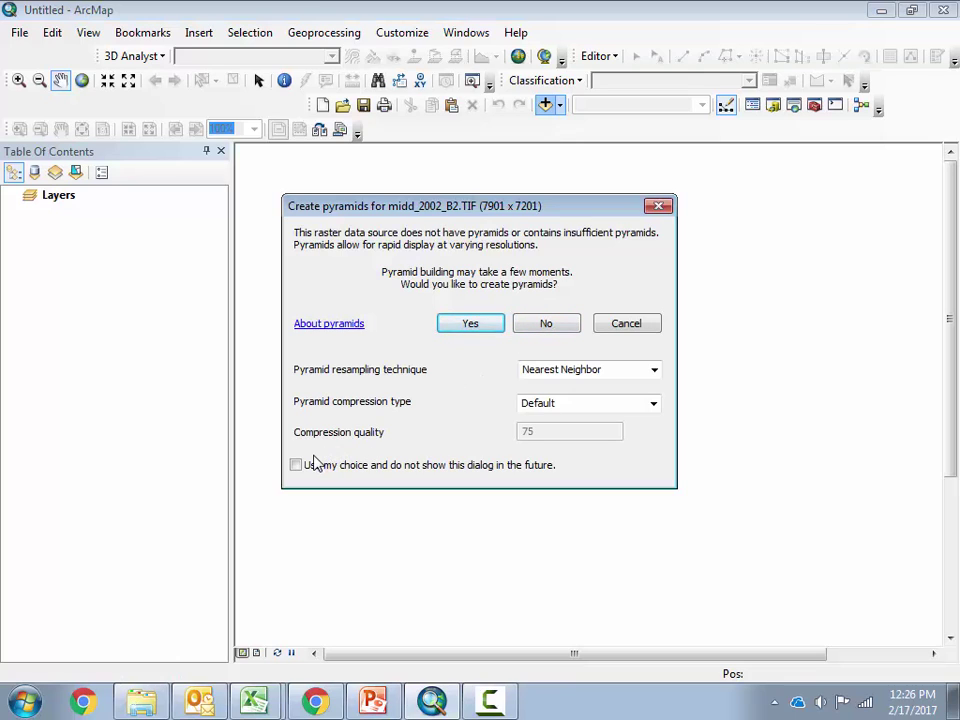
click(520, 323)
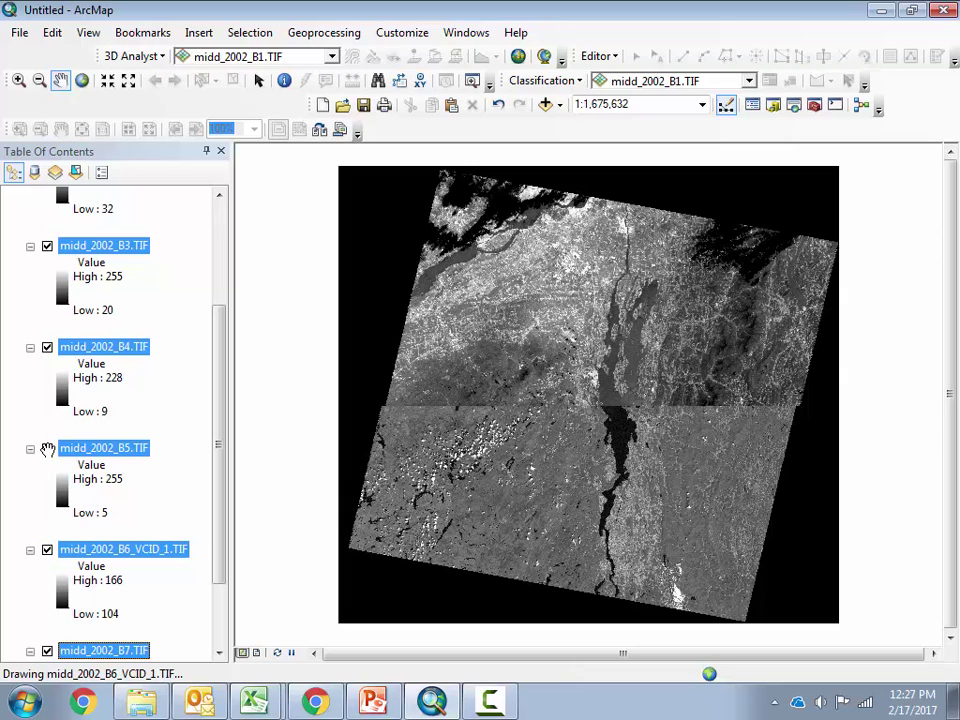
- Hide every band layer except midd_2002_B1.TIF and collapse the layer legends
click(47, 449)
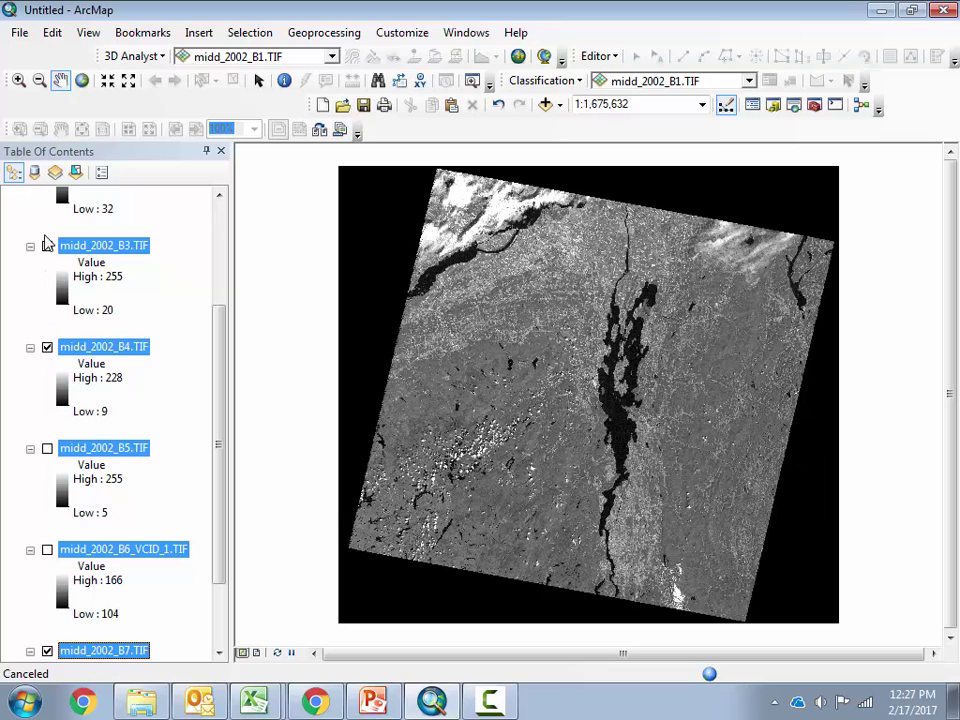
ctrl+click(47, 651)
click(30, 246)
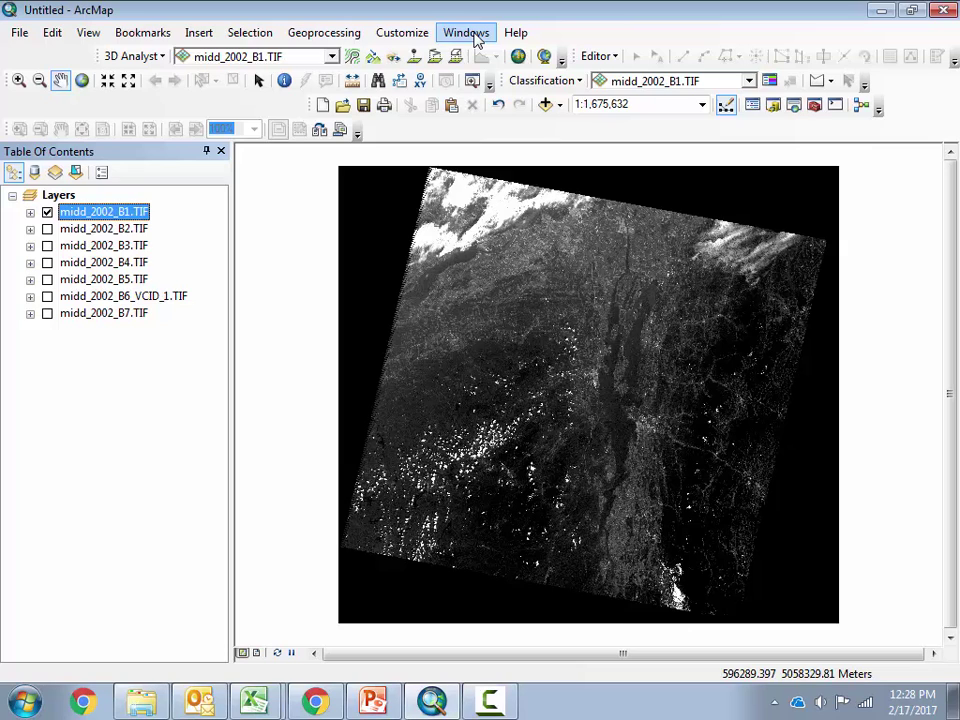
- Open the Image Analysis window, narrow it, highlight midd_2002_B1.TIF in its layer list, and move it clear of the image
click(476, 36)
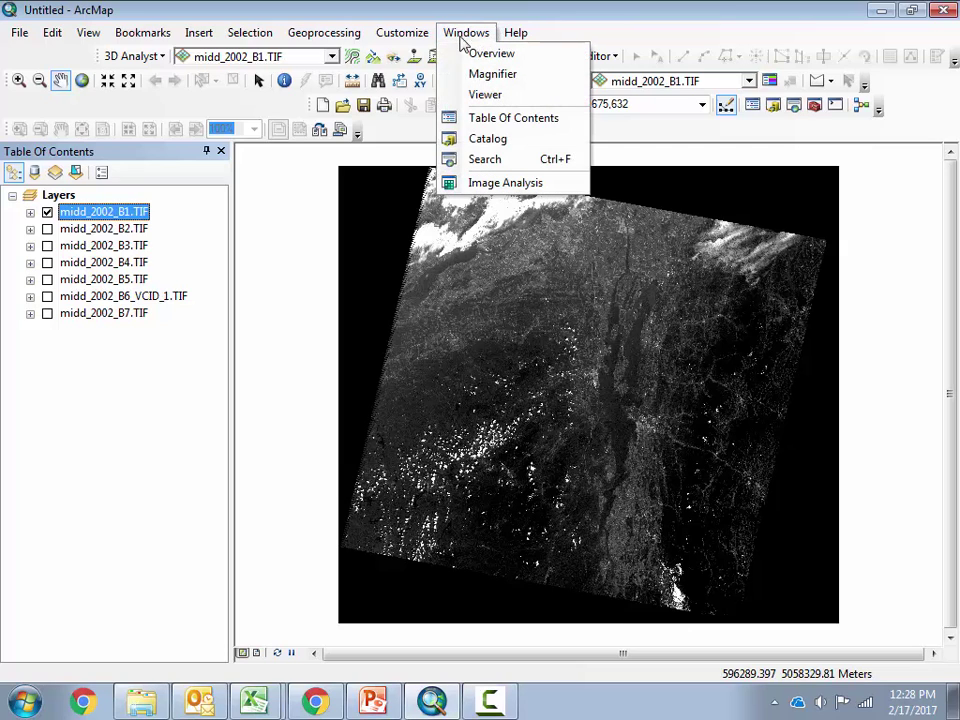
click(500, 183)
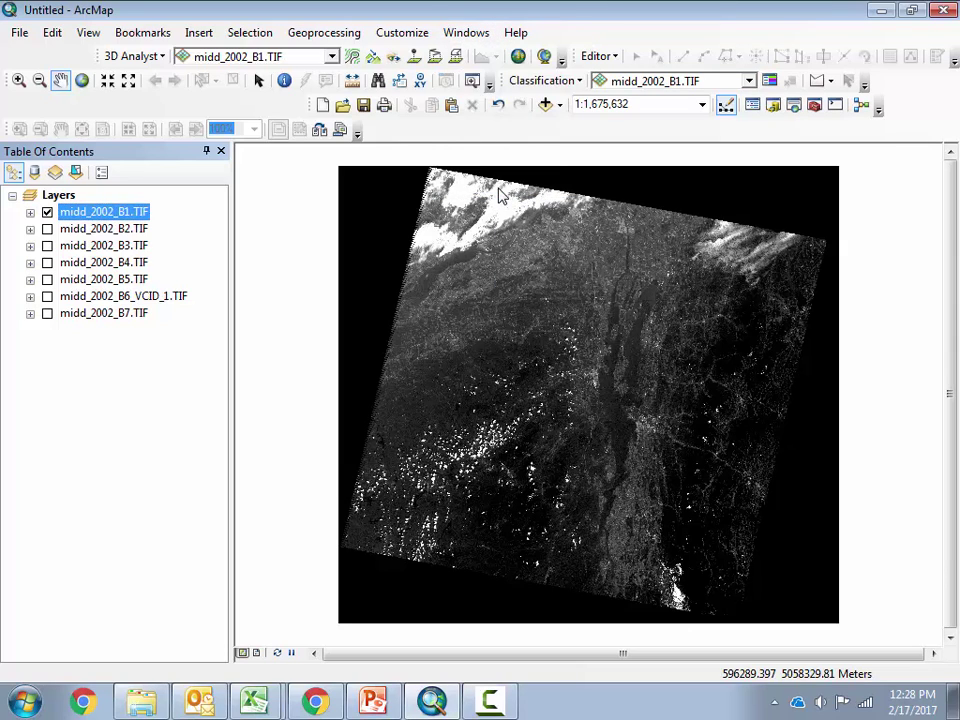
drag(931, 192, 705, 313)
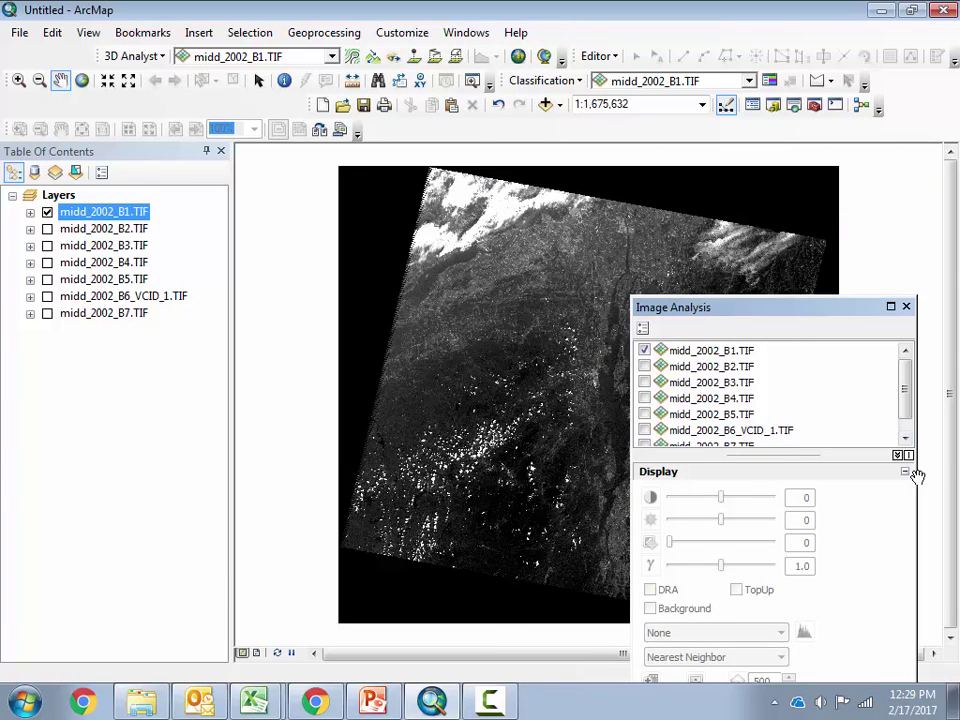
drag(916, 476, 842, 476)
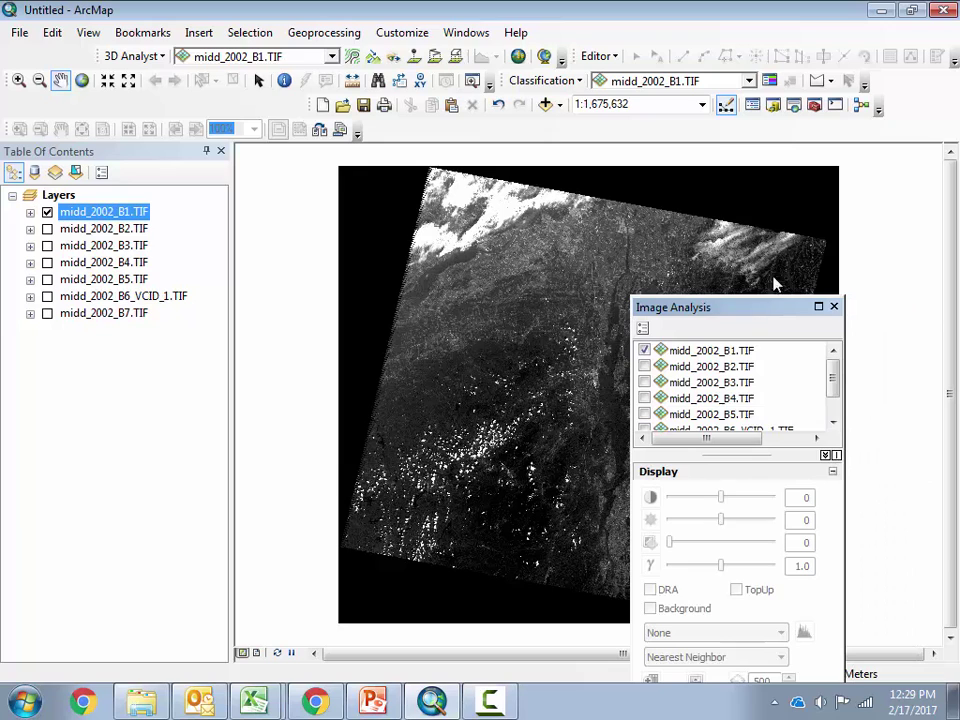
drag(770, 307, 816, 156)
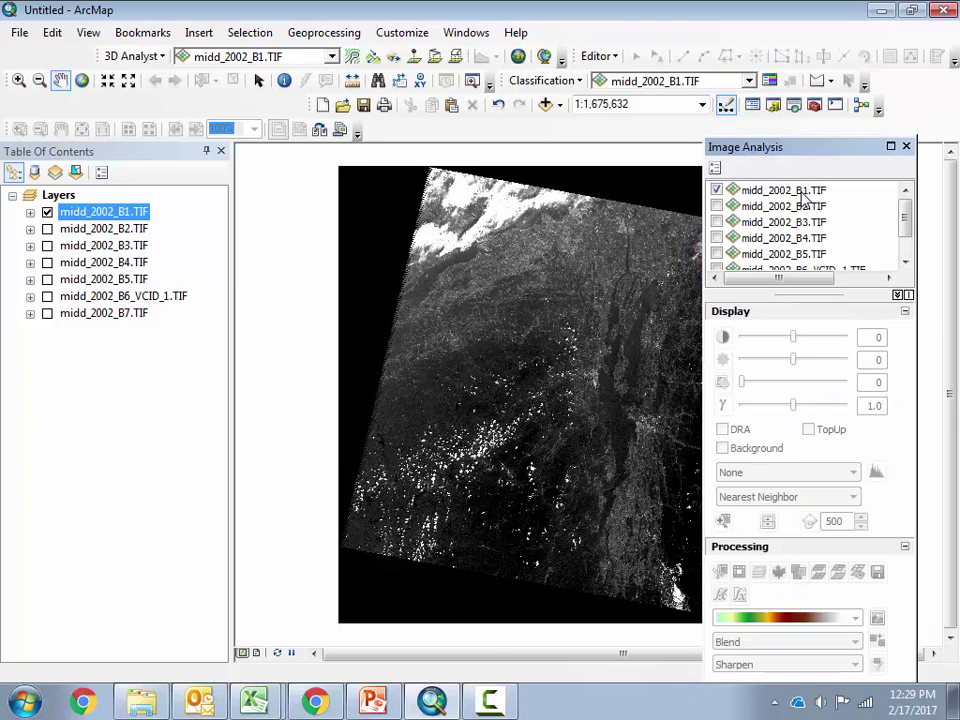
click(800, 192)
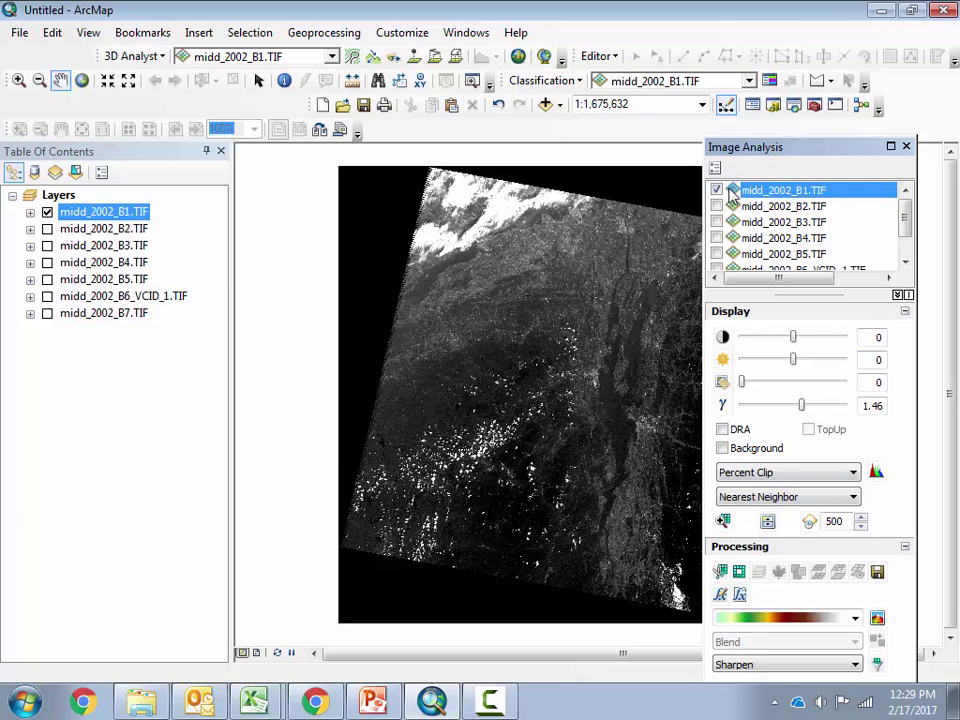
drag(857, 152, 859, 666)
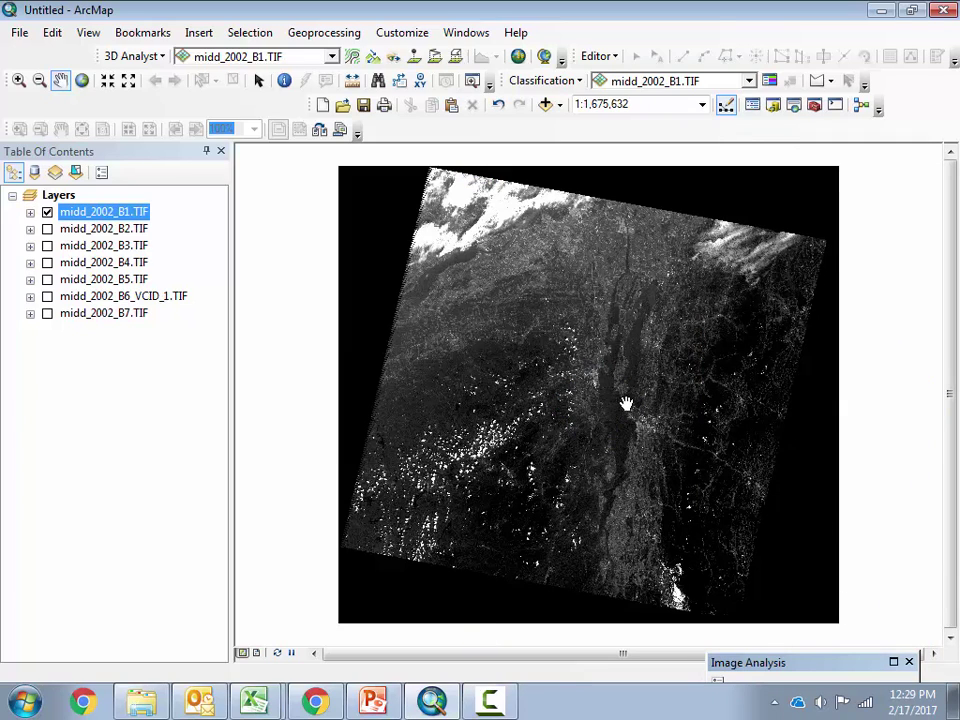
- Examine the band 1 image closely at 1:300,000 scale around the valley and mountains southeast of the lake
click(109, 81)
click(108, 81)
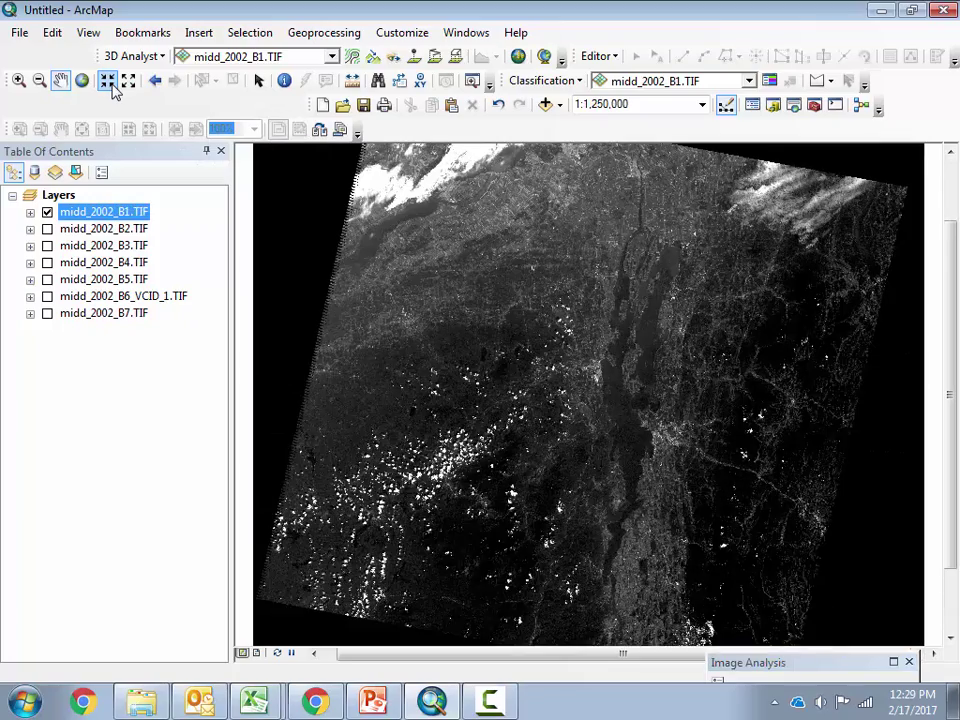
click(108, 81)
click(108, 81)
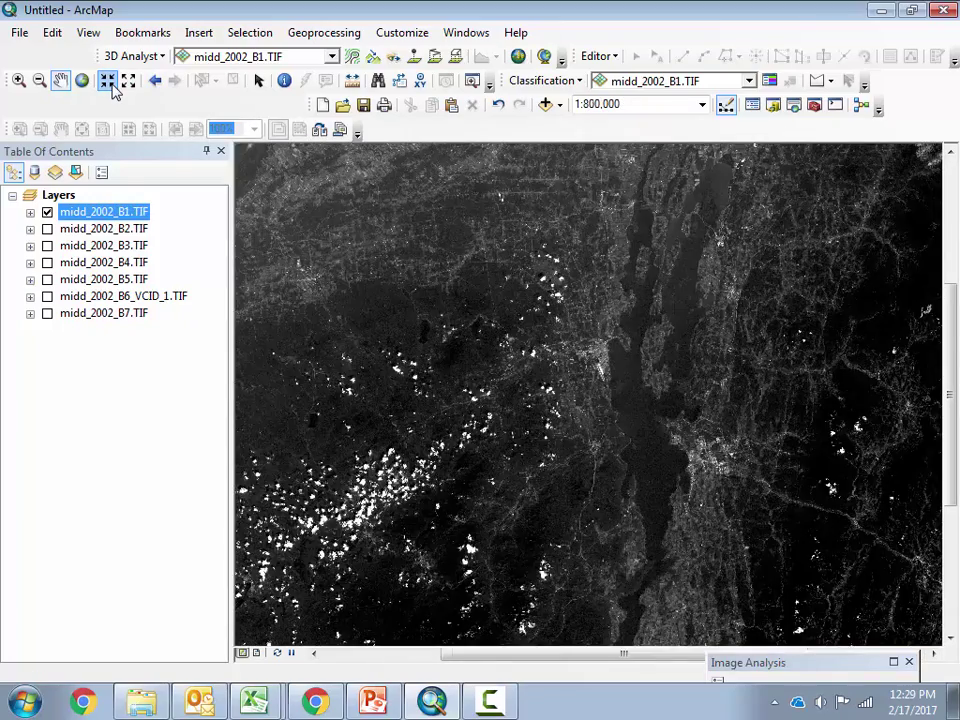
click(108, 81)
drag(707, 439, 448, 258)
click(107, 81)
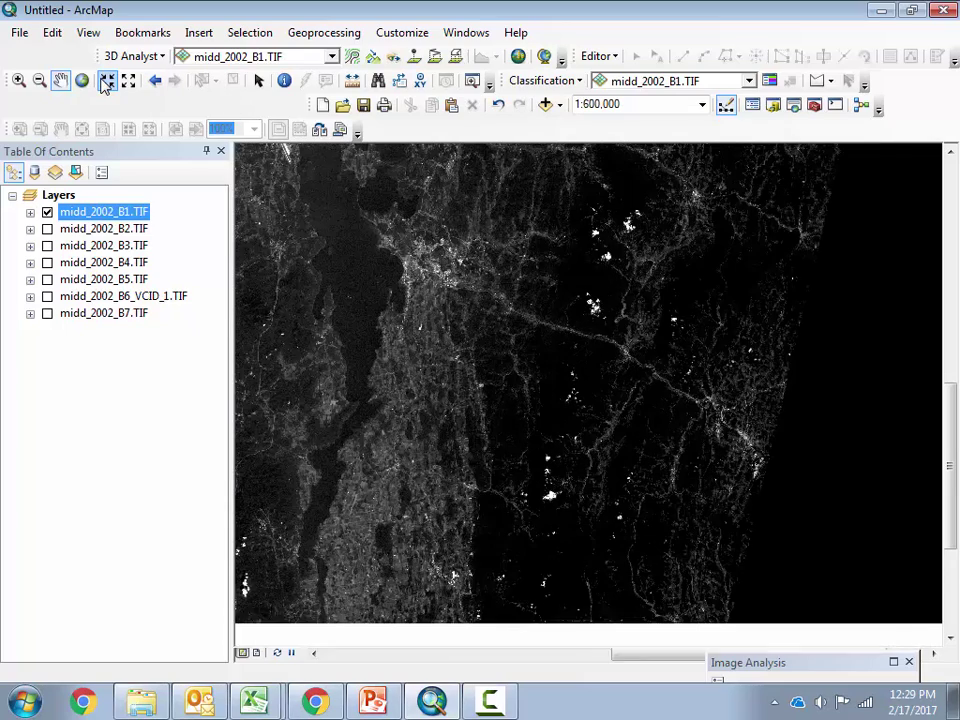
click(107, 81)
drag(319, 350, 330, 283)
click(107, 81)
click(107, 81)
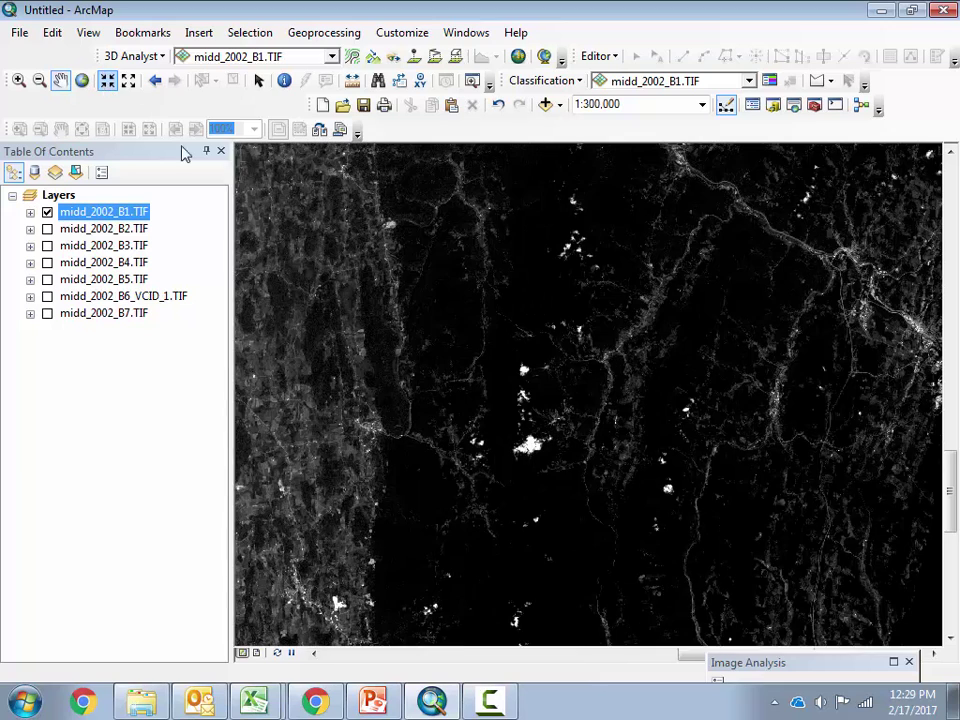
drag(329, 327, 403, 285)
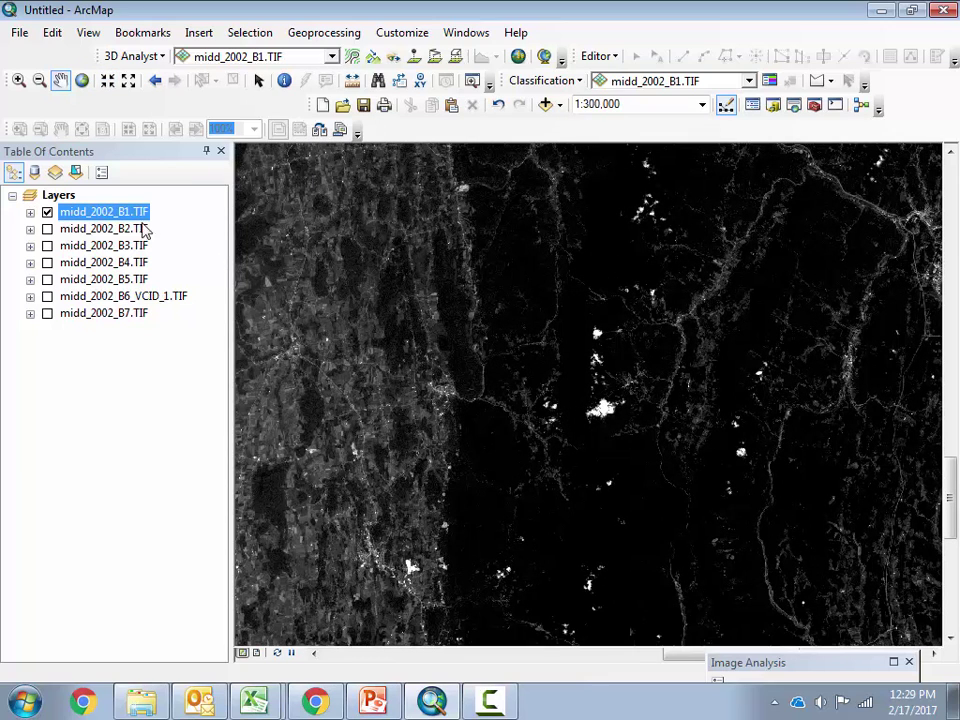
- Display midd_2002_B2.TIF instead of midd_2002_B1.TIF and inspect the valley and mountain edge at 1:200,000 scale
click(47, 213)
click(47, 229)
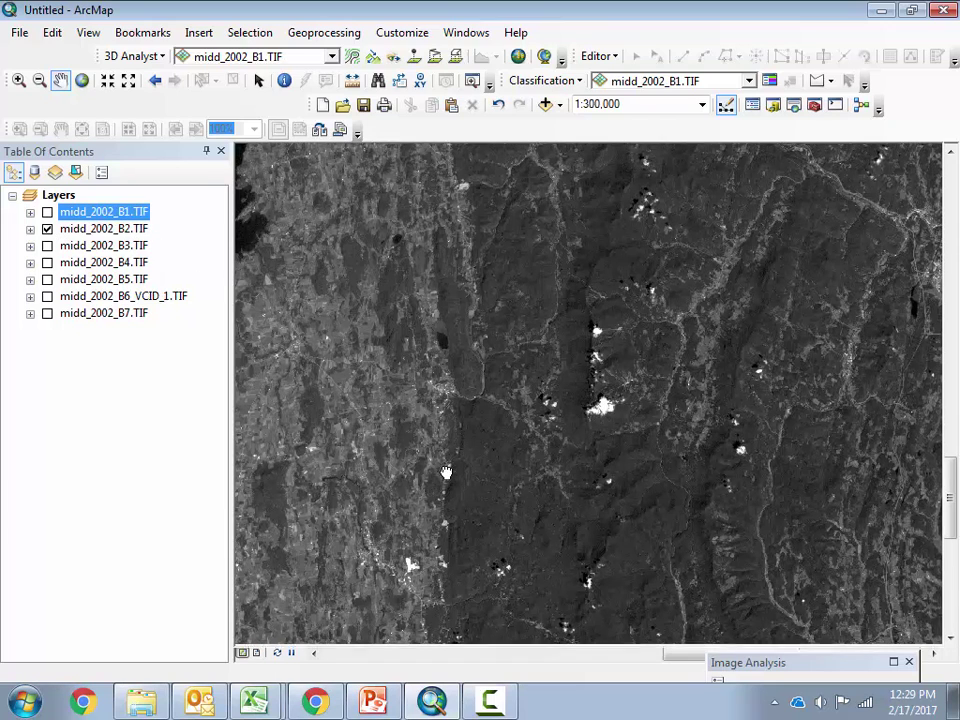
drag(444, 484, 481, 371)
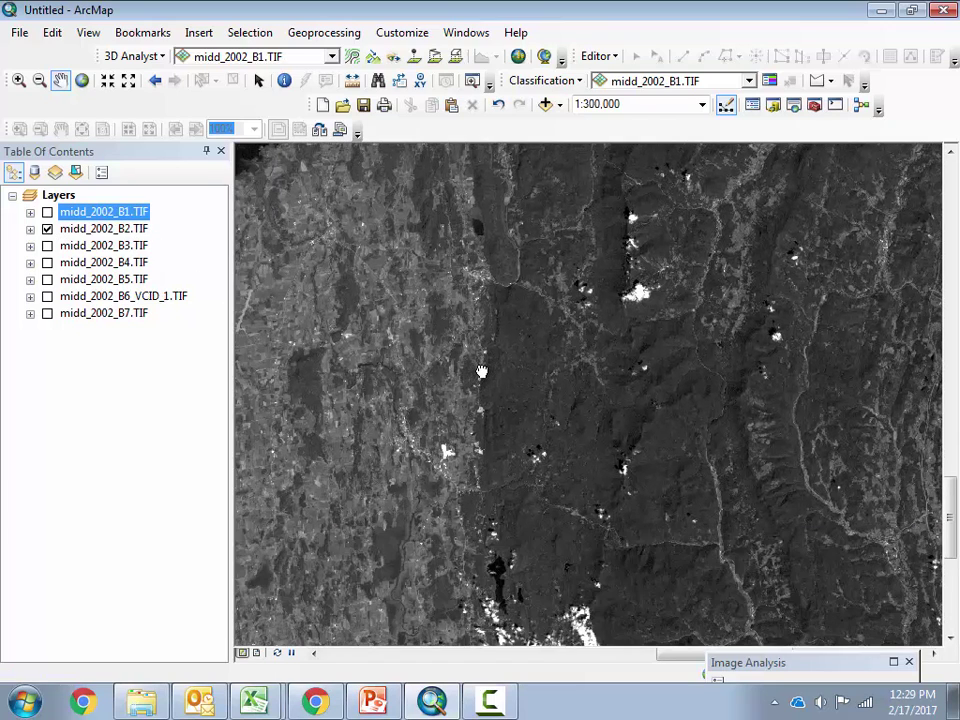
drag(430, 438, 628, 404)
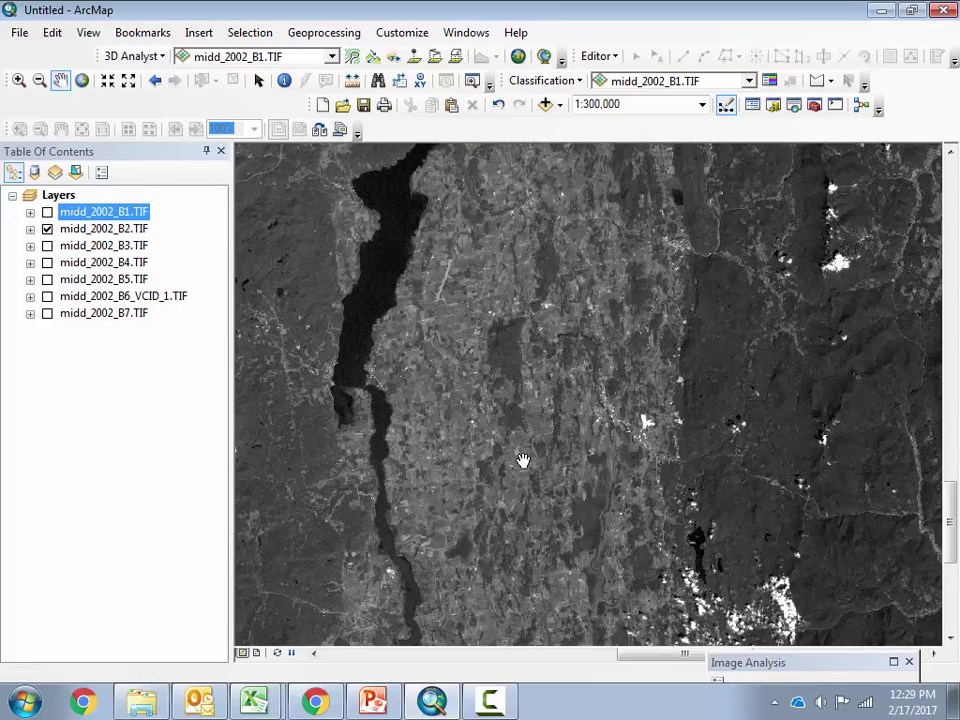
drag(526, 462, 538, 462)
click(112, 86)
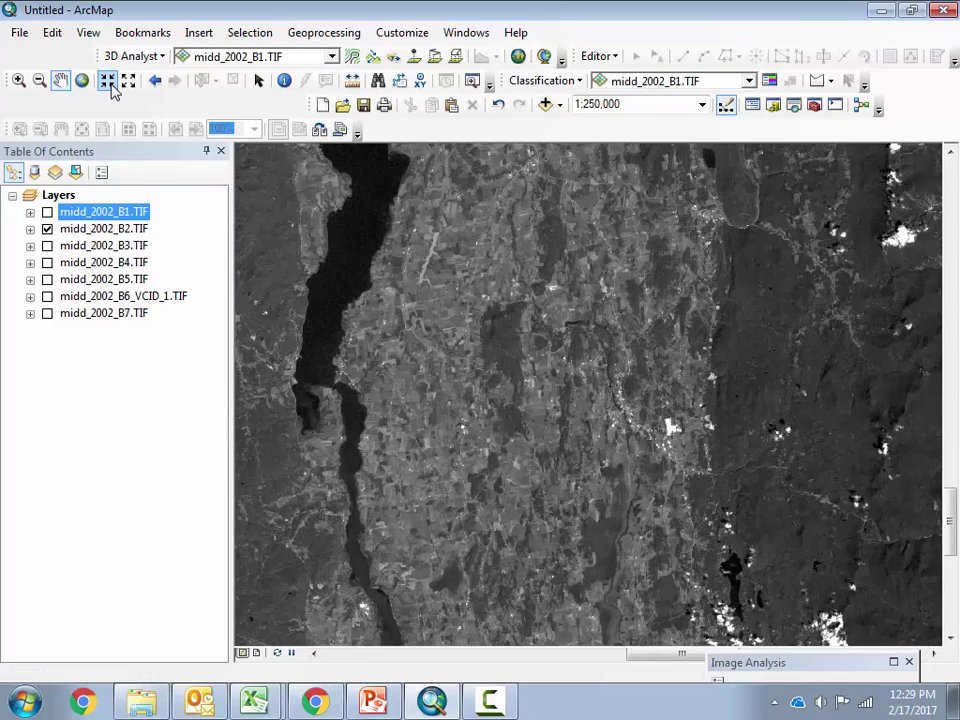
click(112, 86)
click(112, 86)
drag(463, 428, 303, 355)
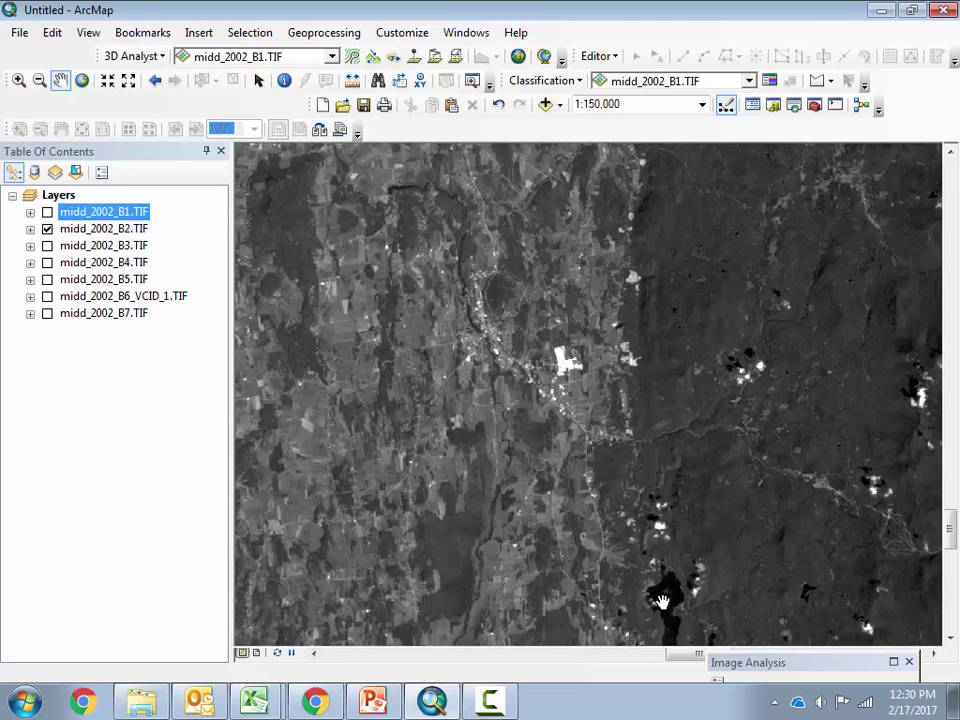
click(128, 81)
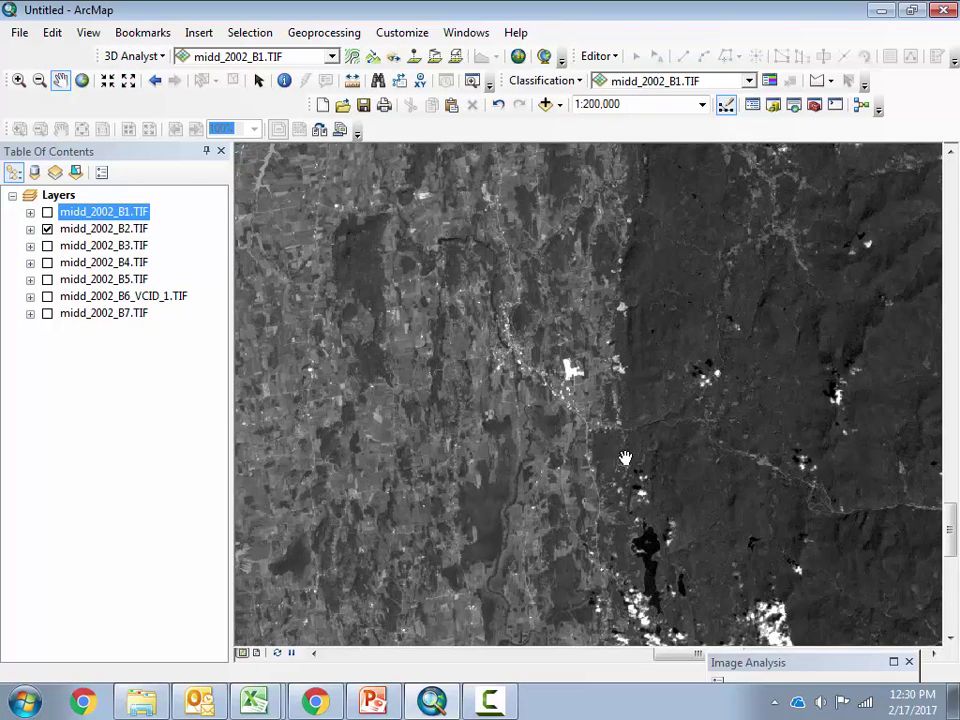
drag(623, 456, 535, 437)
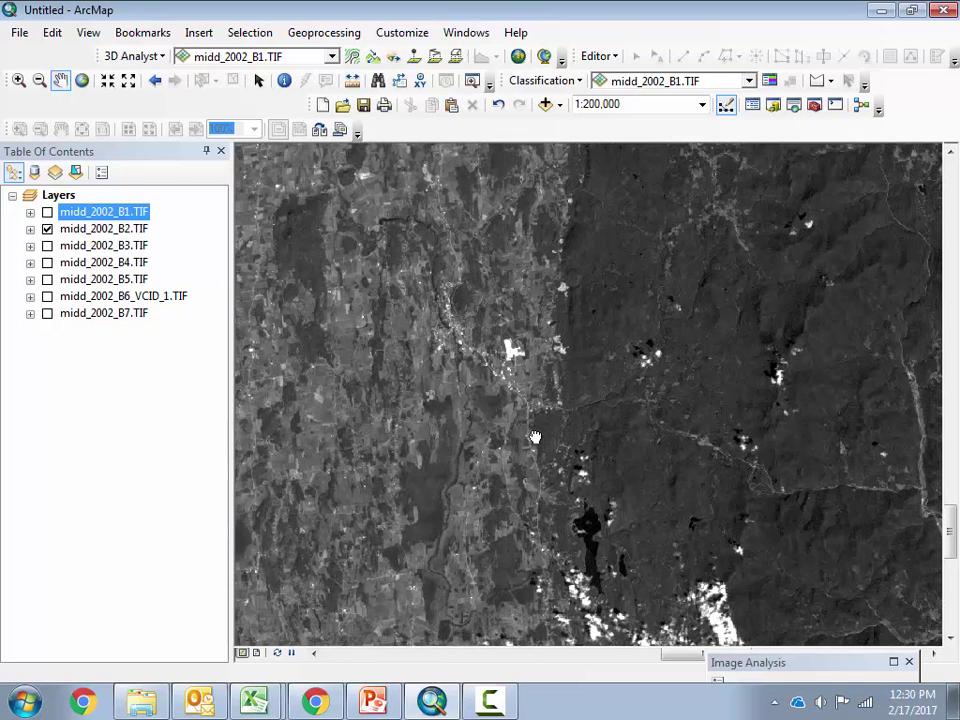
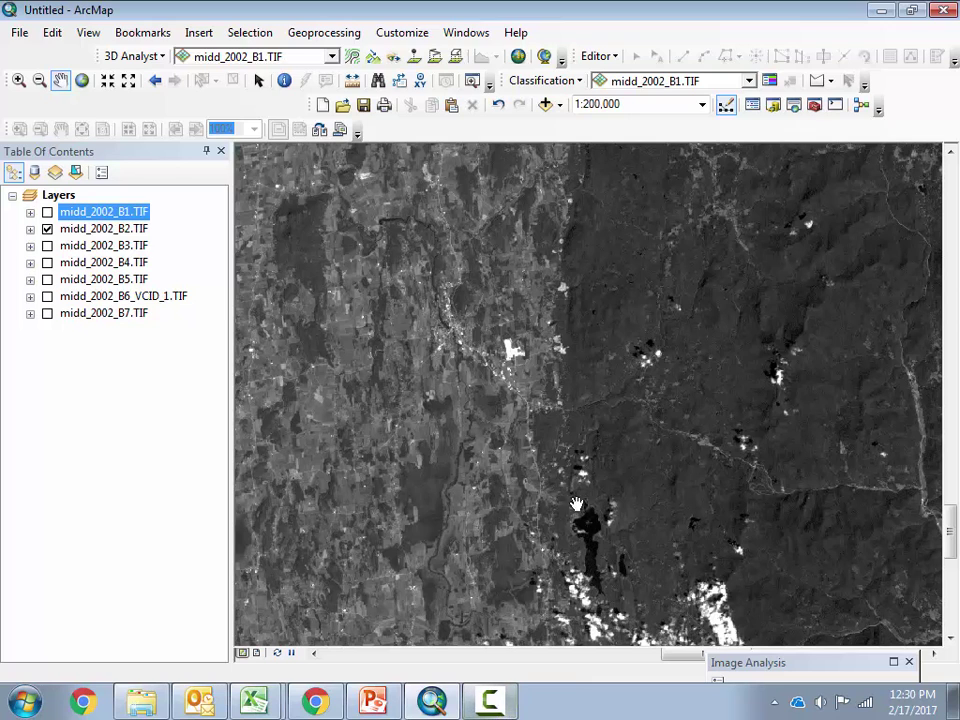
- Bring the Image Analysis window back into view and select all seven band layers, midd_2002_B1.TIF through midd_2002_B7.TIF
drag(792, 672, 746, 76)
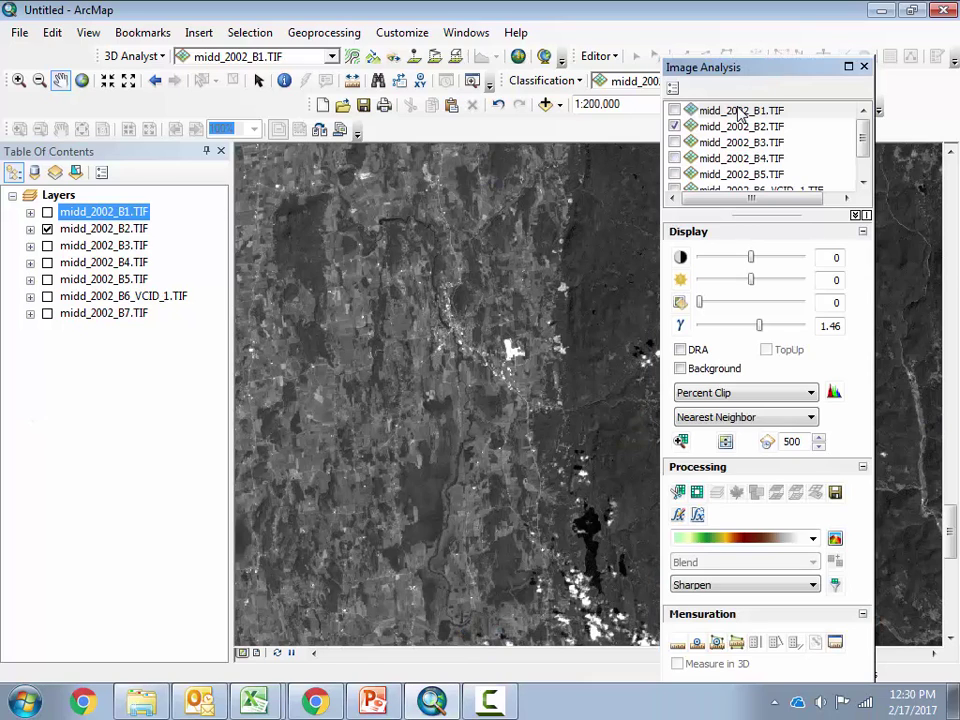
click(740, 113)
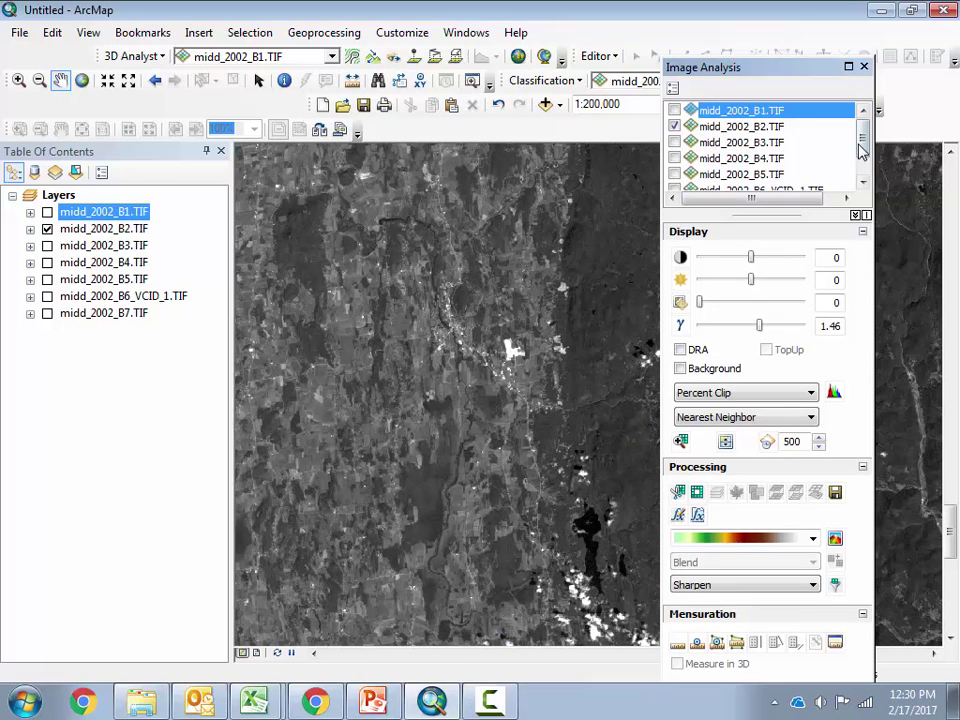
drag(863, 133, 866, 183)
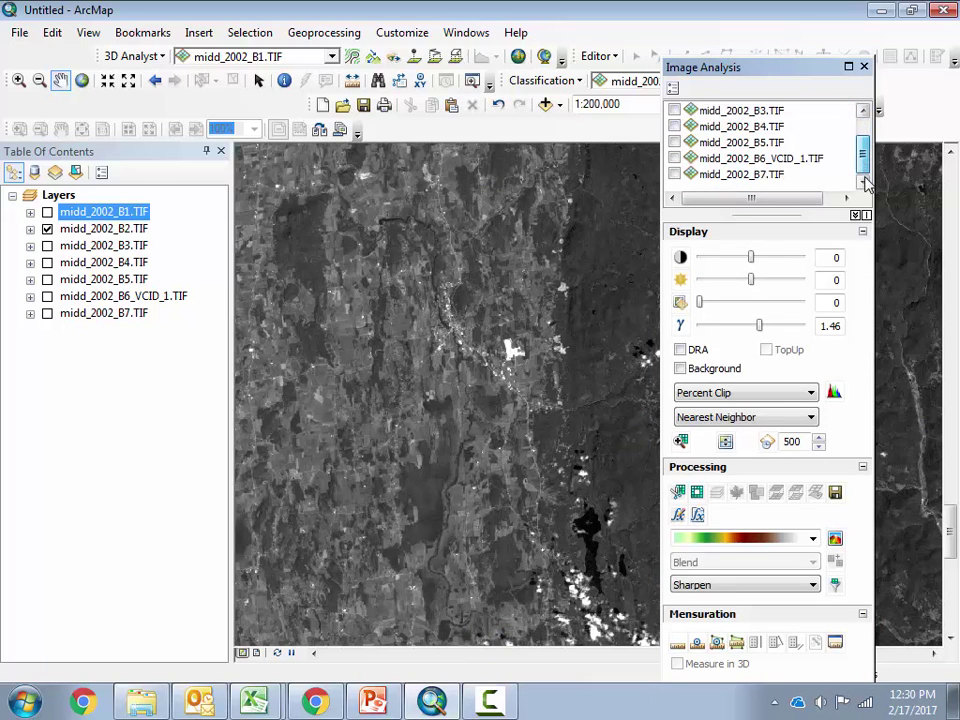
shift+click(730, 178)
mouse_move(862, 165)
mouse_down()
mouse_move(862, 143)
mouse_move(866, 189)
mouse_up()
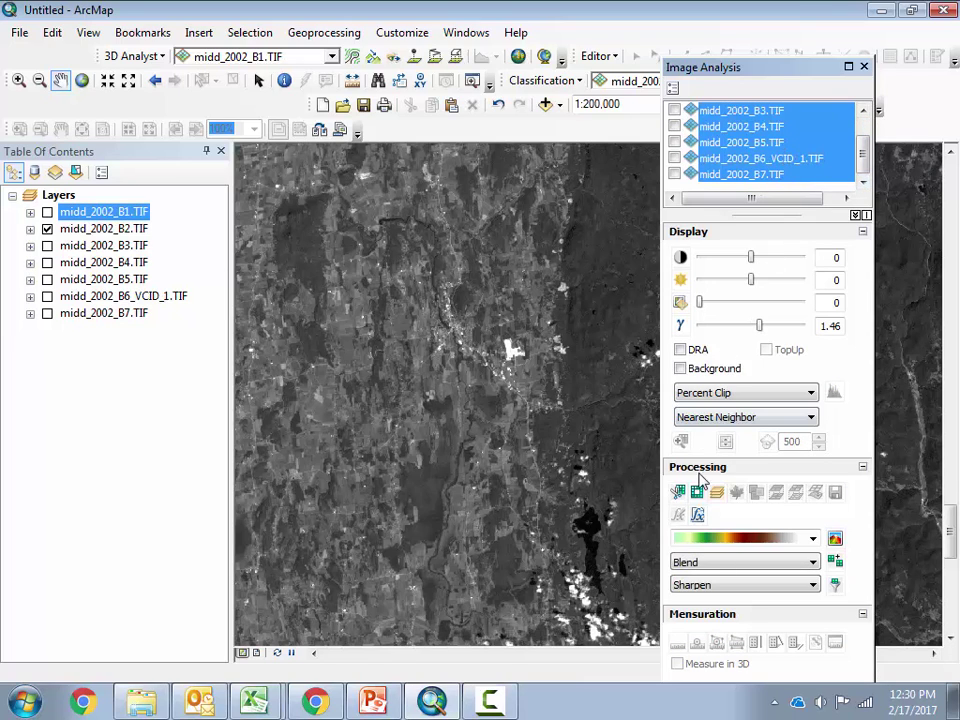
- Clip the seven selected bands to the current view and remove the original midd_2002_B1.TIF through midd_2002_B7.TIF layers from the map
click(681, 495)
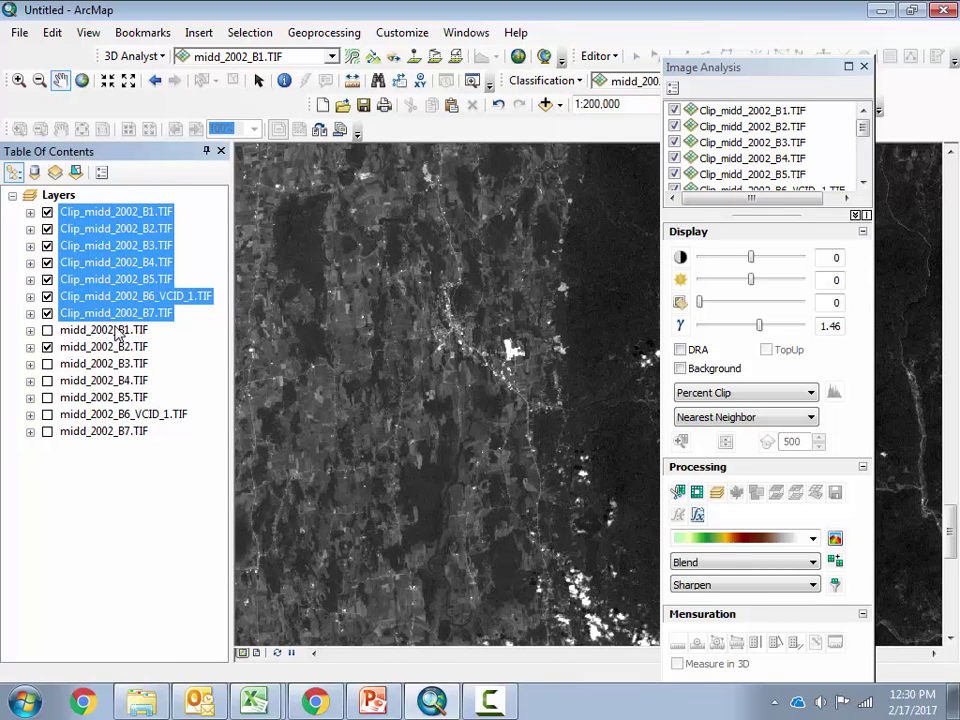
click(95, 330)
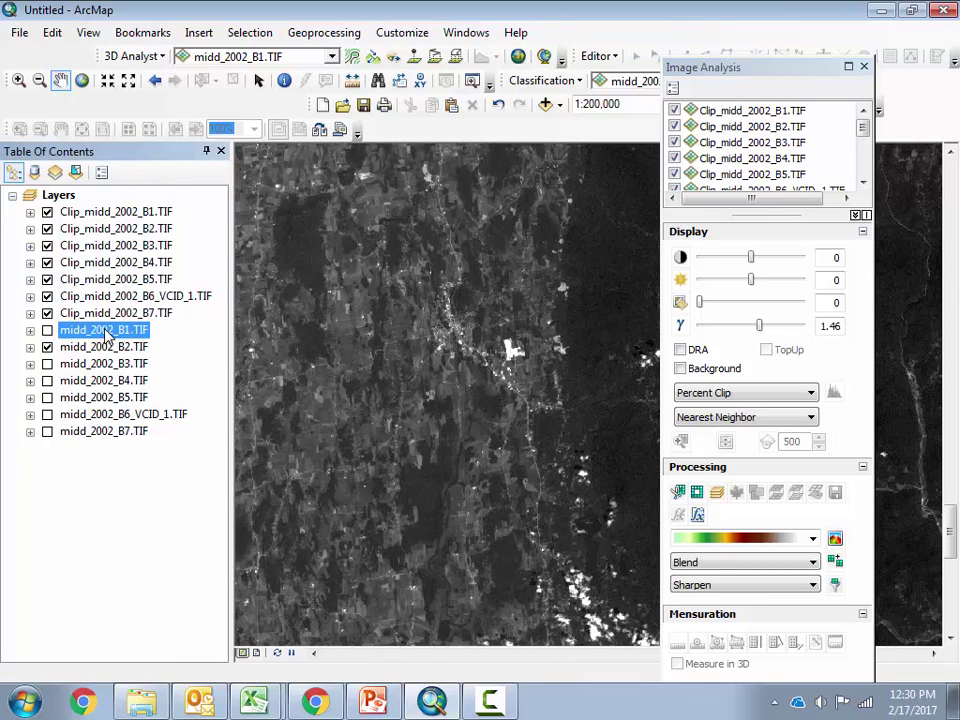
shift+click(113, 432)
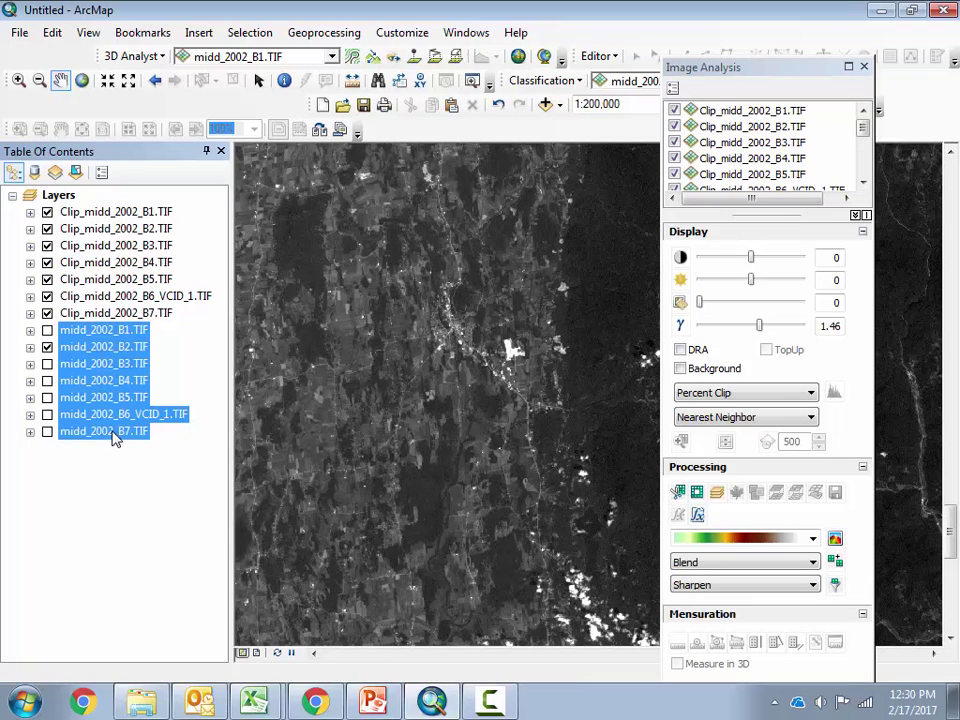
right_click(100, 347)
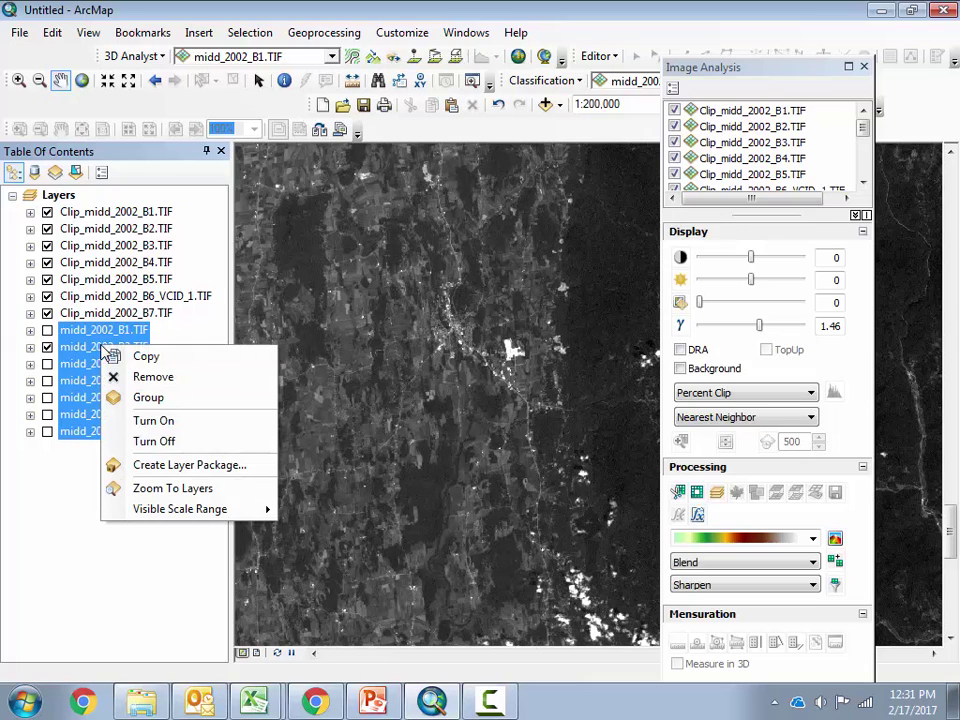
click(167, 377)
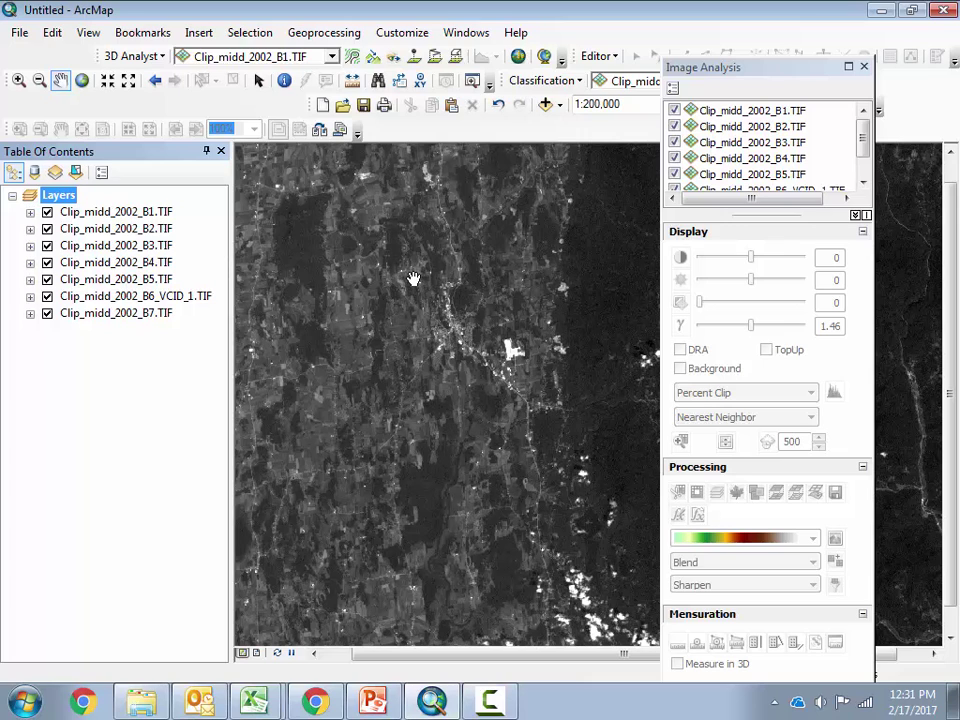
- View the full extent of the clipped bands at 1:400,000 scale, repositioning the image and the Image Analysis window
click(128, 83)
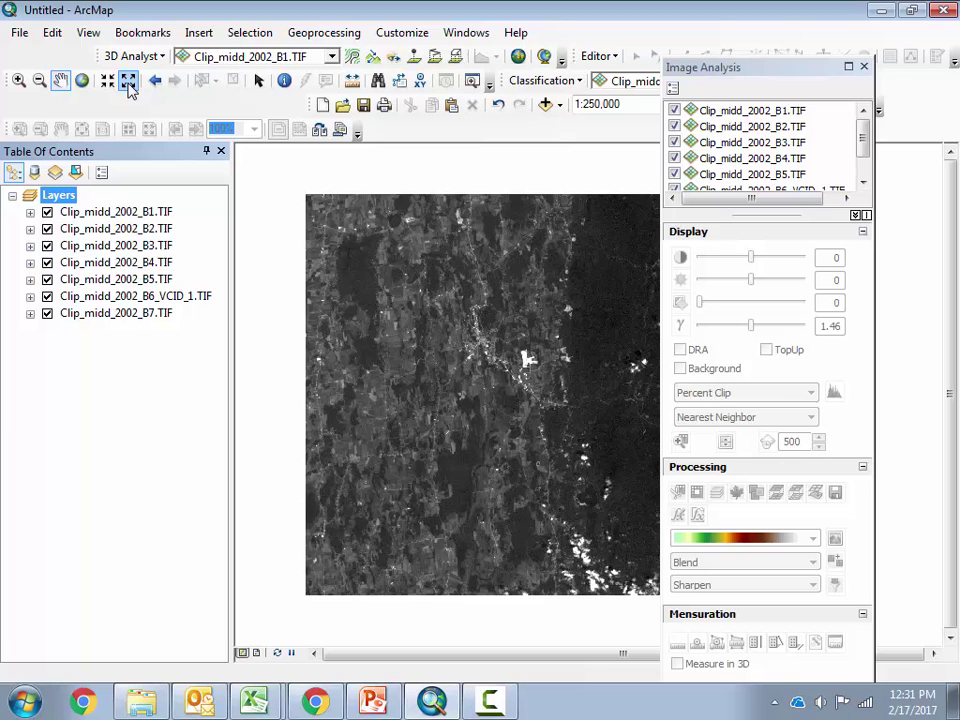
click(128, 83)
drag(733, 68, 895, 195)
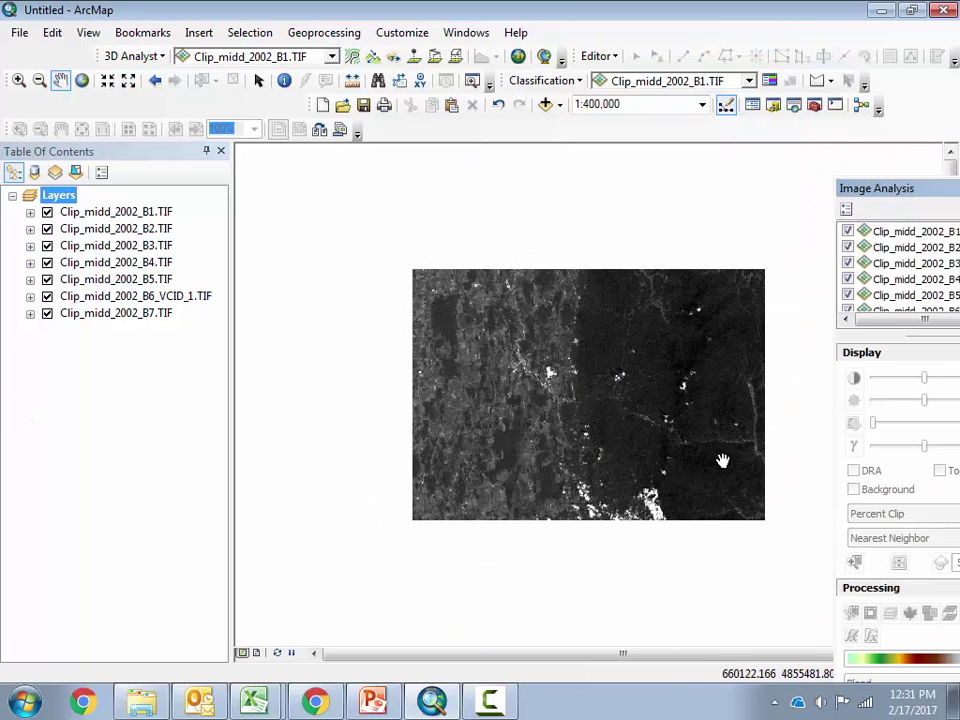
drag(568, 407, 519, 412)
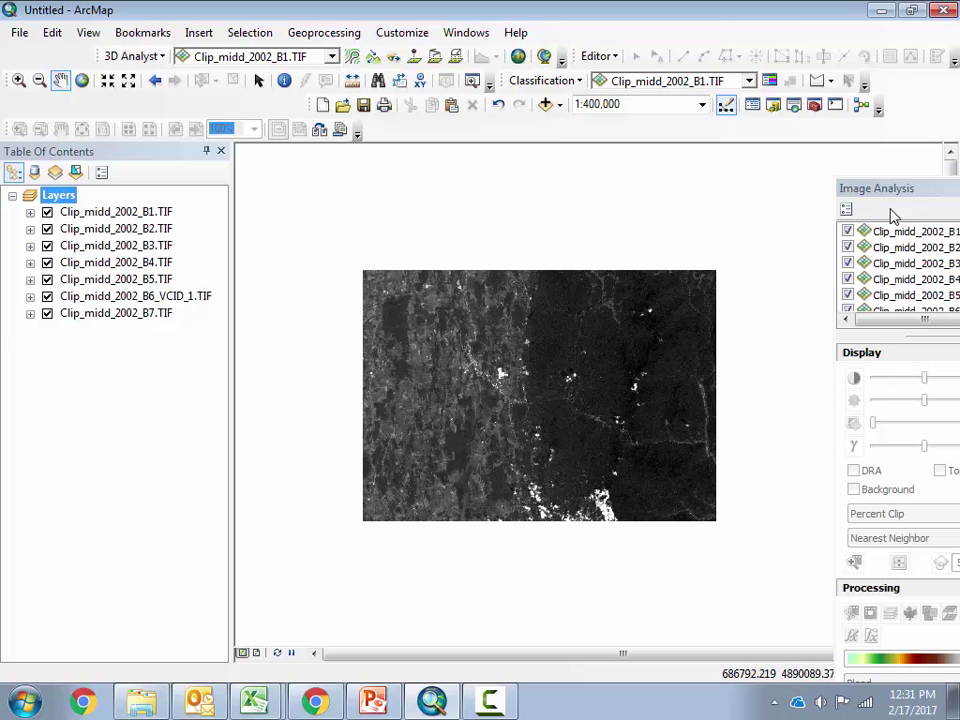
drag(915, 198, 701, 194)
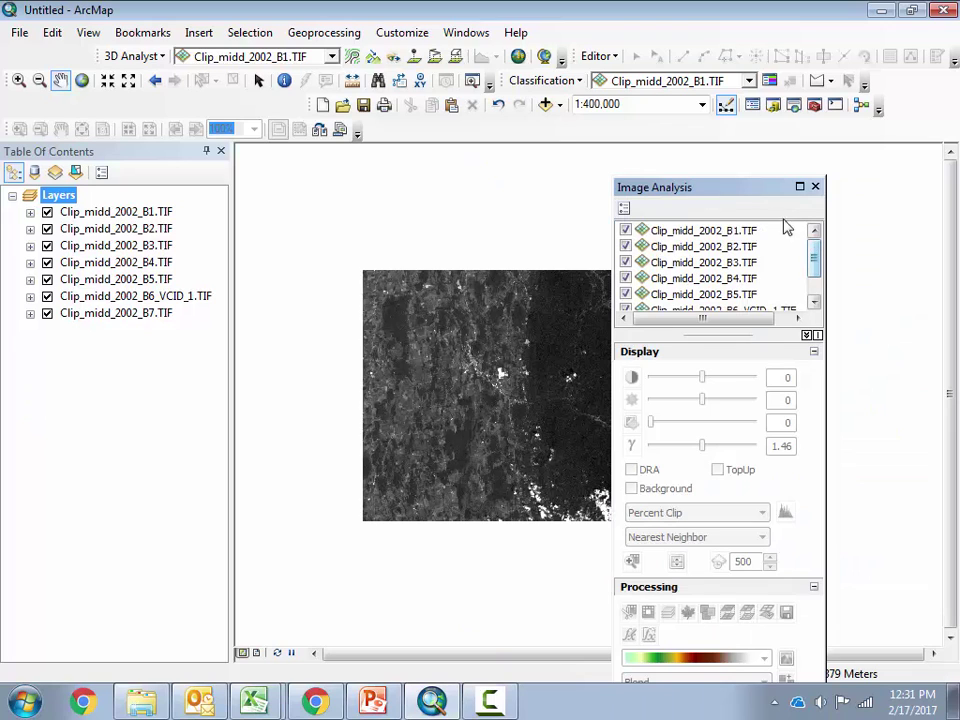
drag(733, 189, 815, 176)
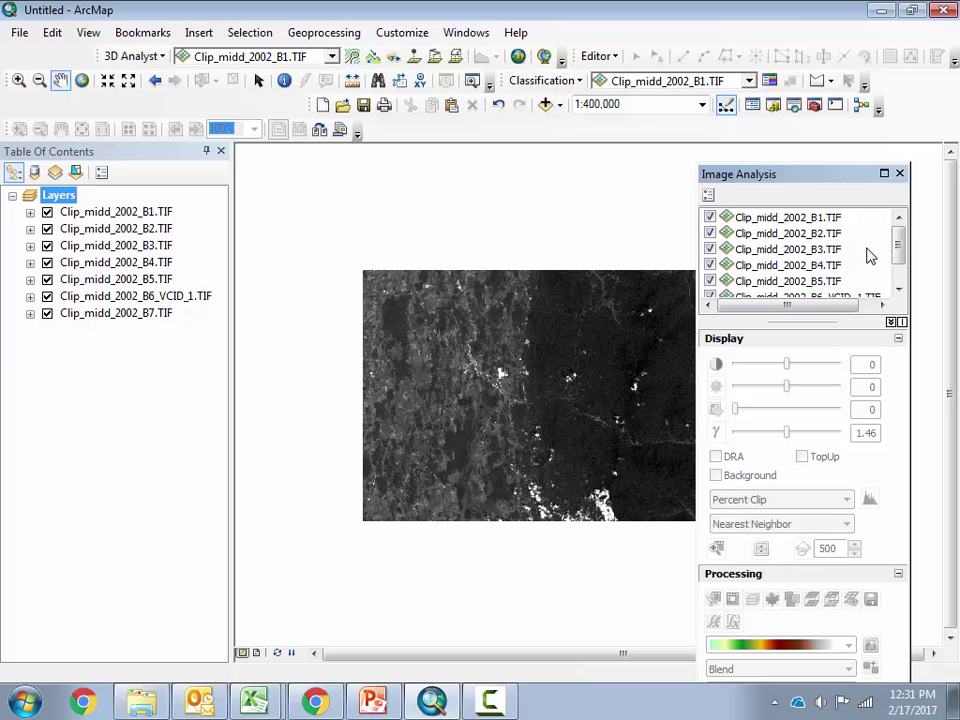
- Composite all seven clipped bands, Clip_midd_2002_B1.TIF through Clip_midd_2002_B7.TIF, into one multiband image with Image Analysis
click(764, 220)
click(764, 221)
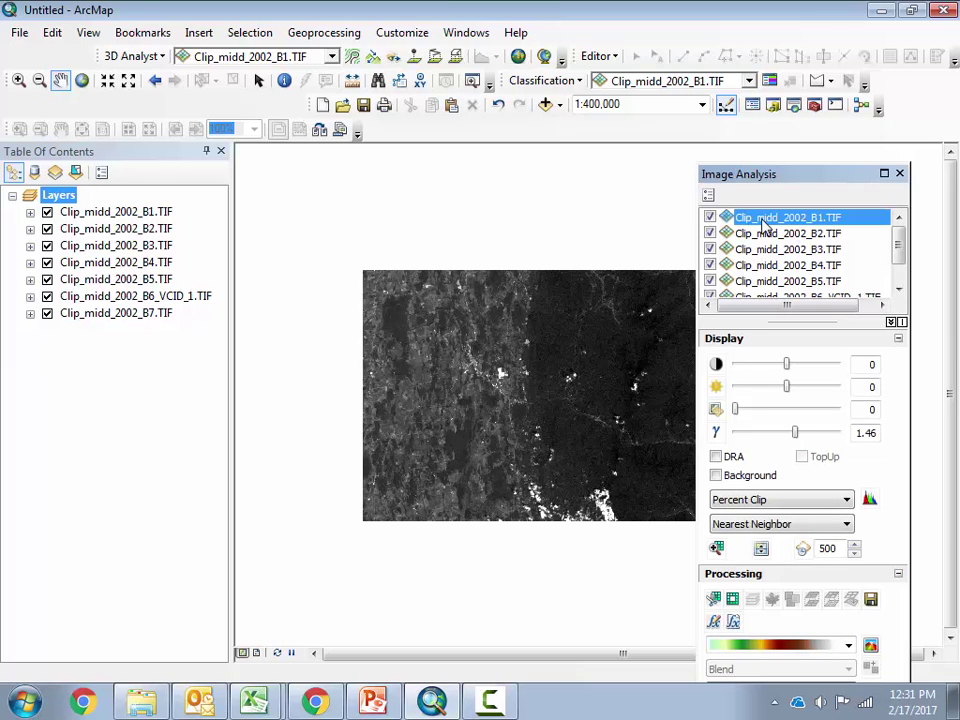
drag(900, 251, 904, 294)
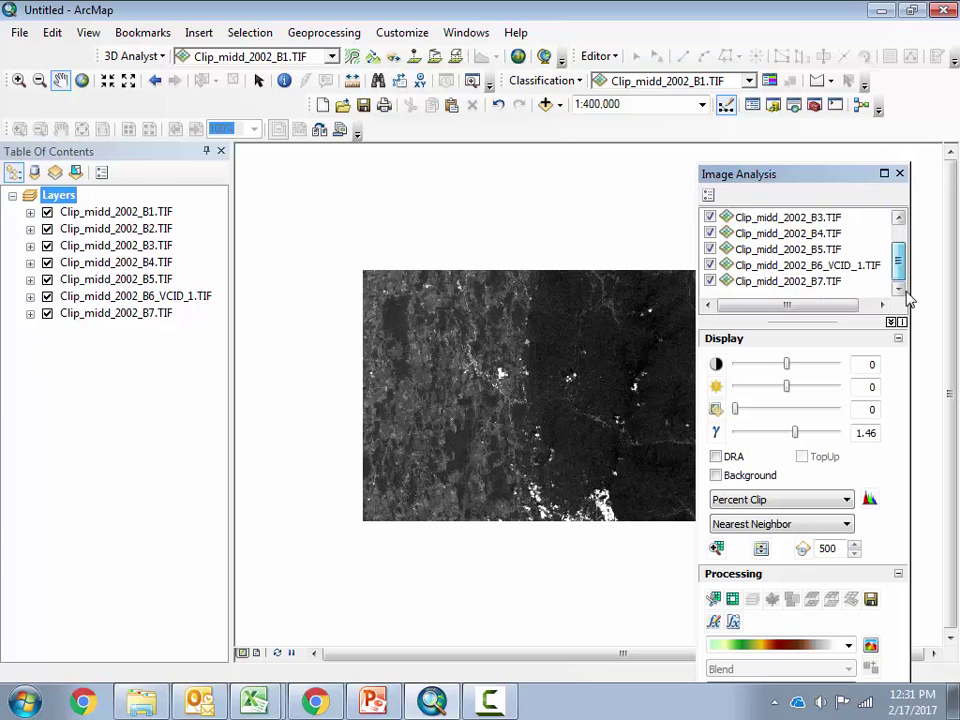
shift+click(775, 281)
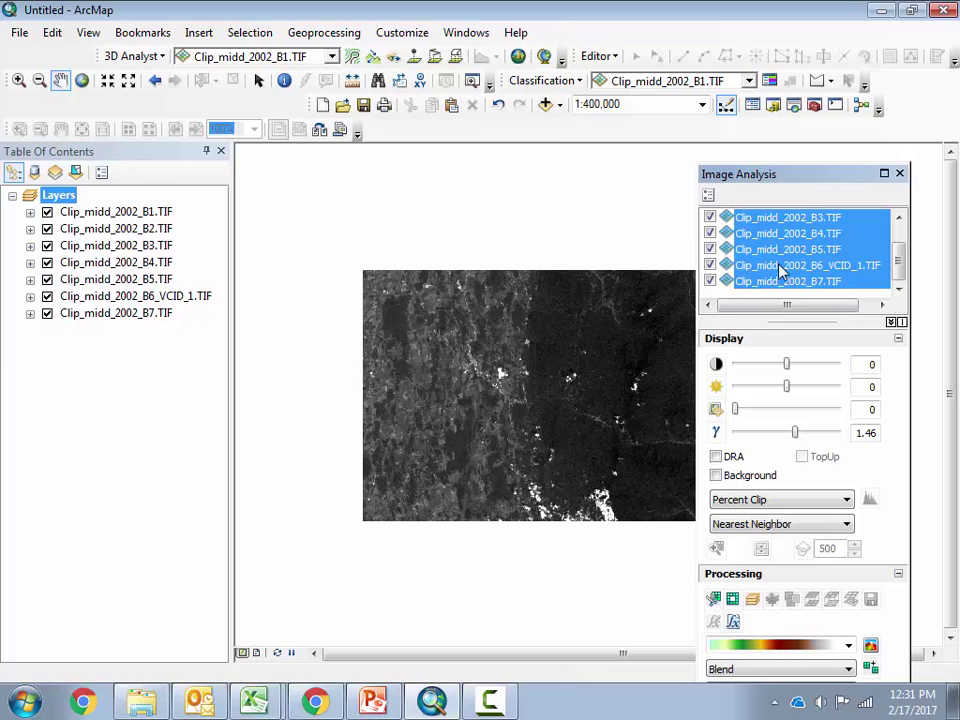
click(753, 600)
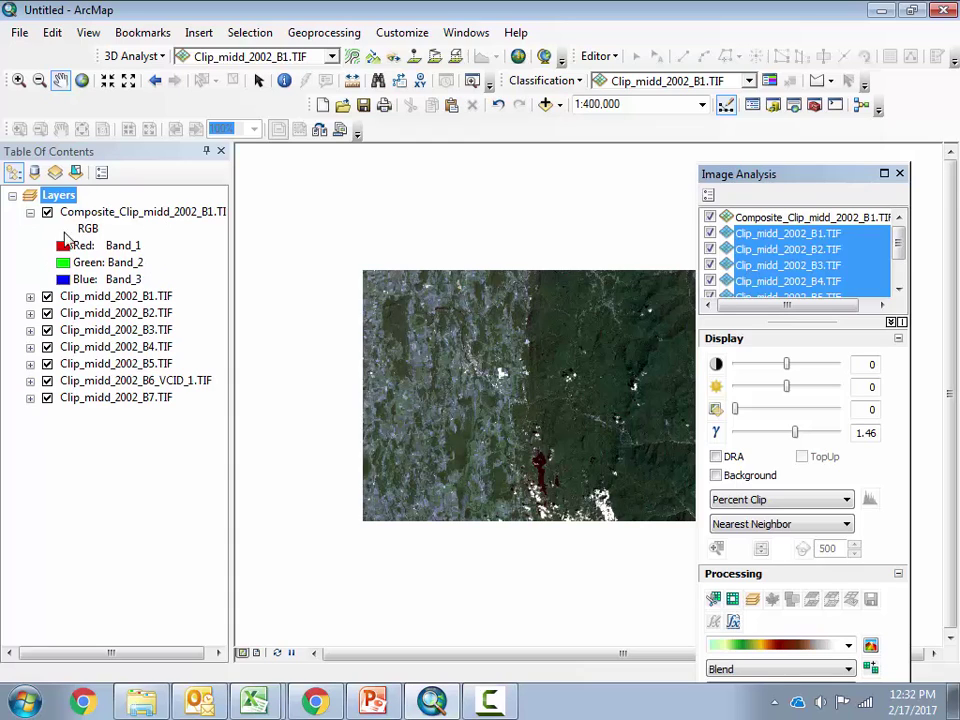
- Open the raster data export settings for Composite_Clip_midd_2002_B1.TIF and check the output location
click(113, 214)
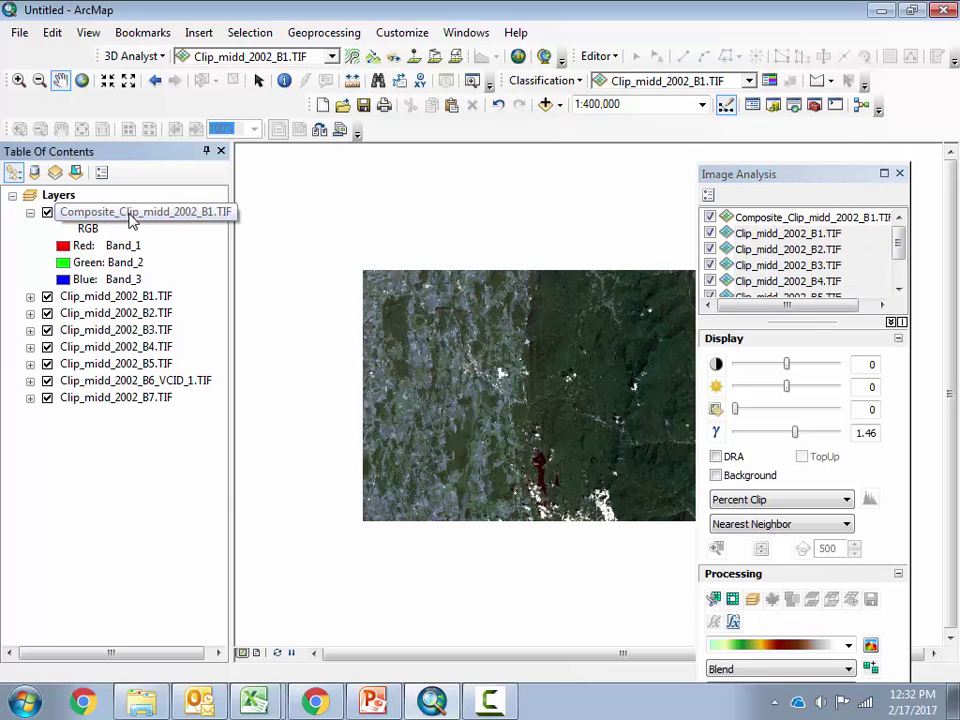
right_click(113, 216)
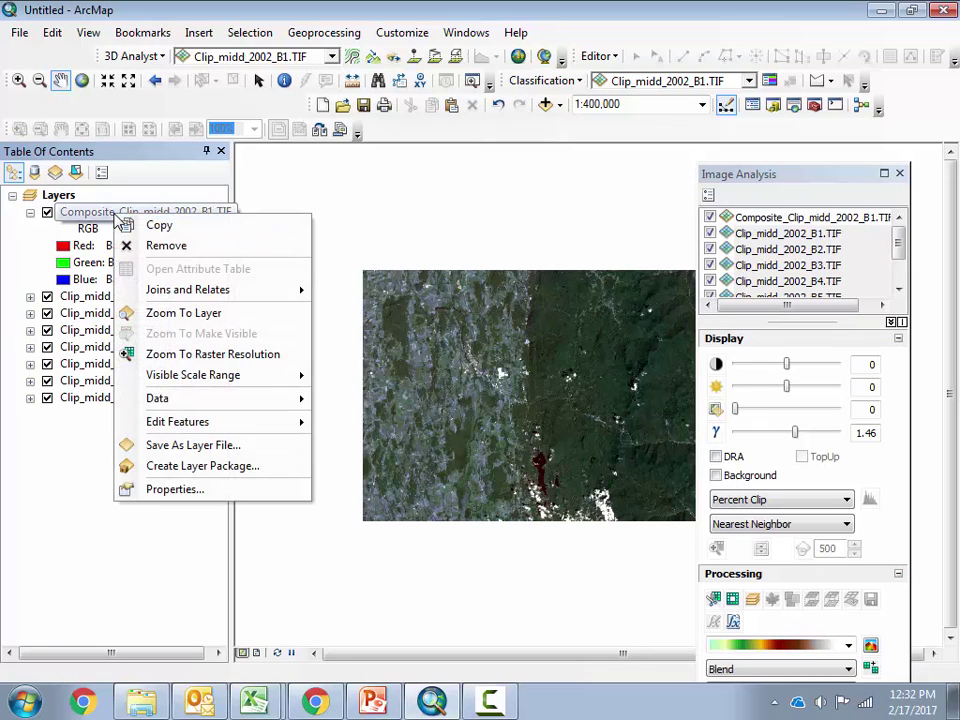
mouse_move(222, 400)
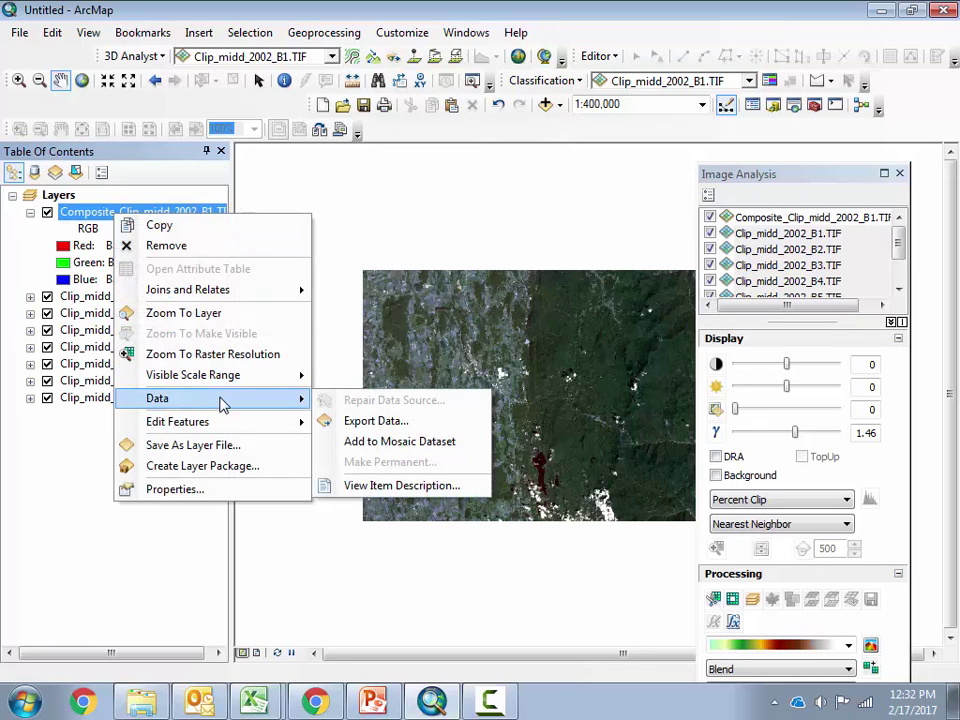
click(418, 428)
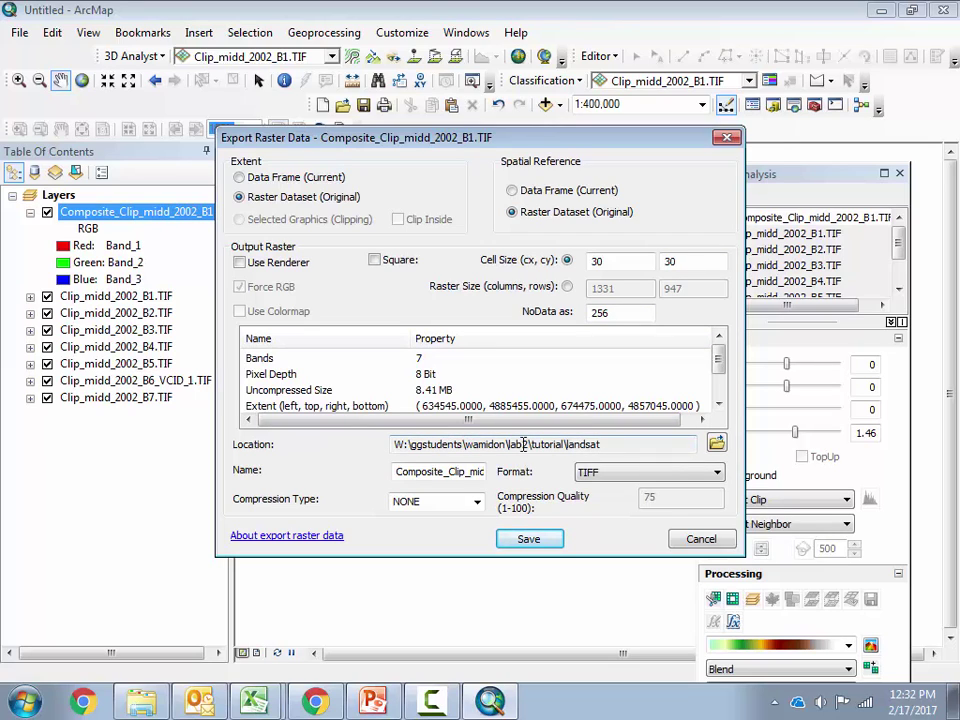
drag(616, 449, 393, 447)
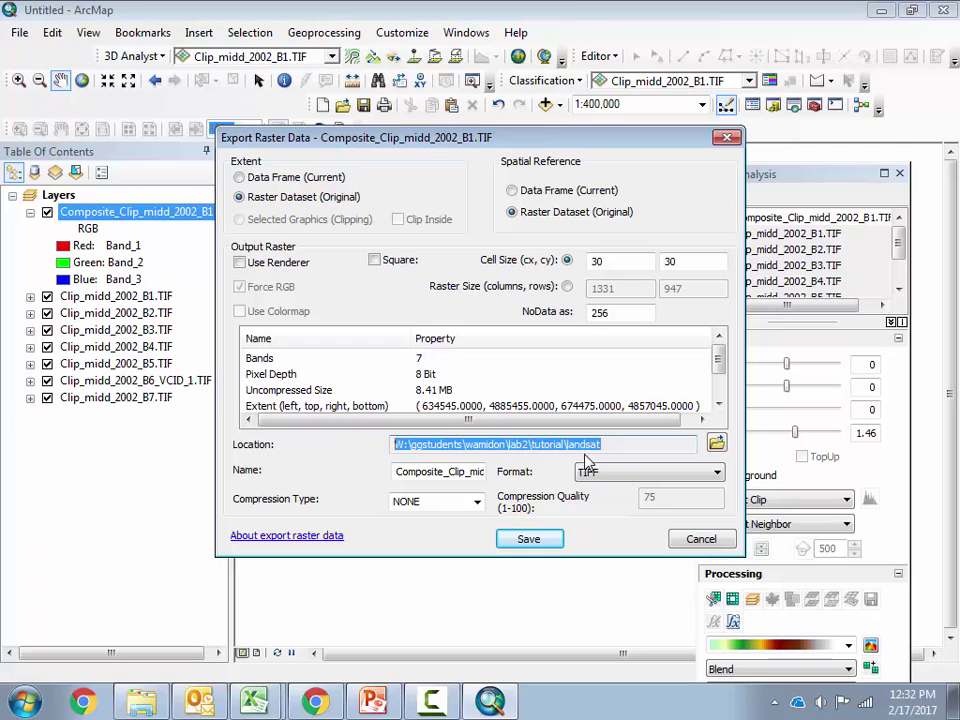
- Name the exported raster midd_2002_composite.tif
click(452, 476)
key(End)
text(1.tif)
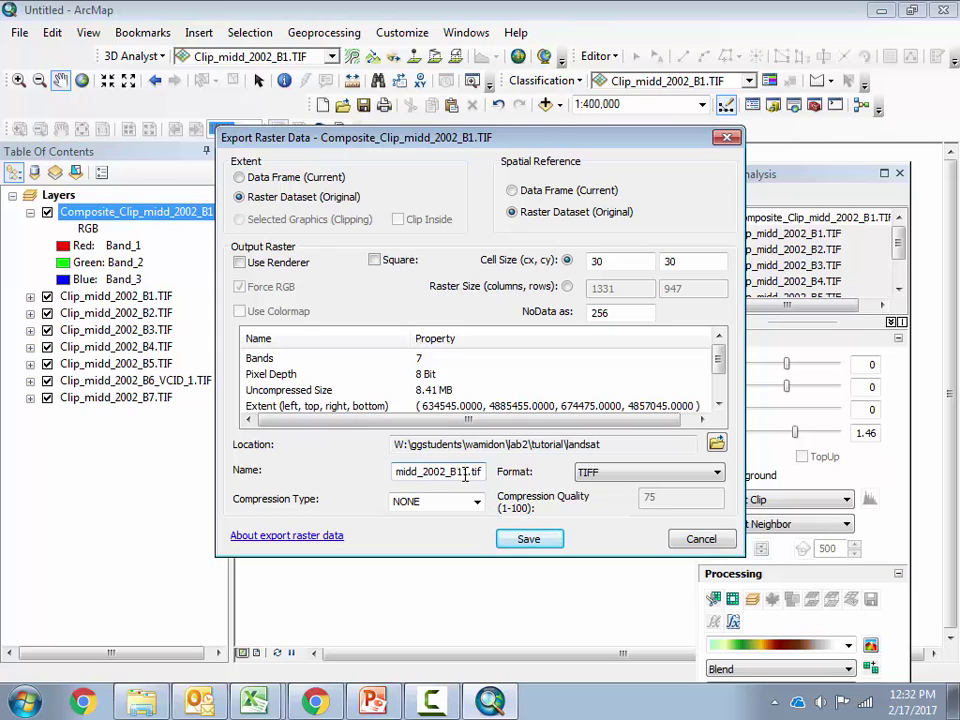
drag(469, 476, 451, 476)
text(composite)
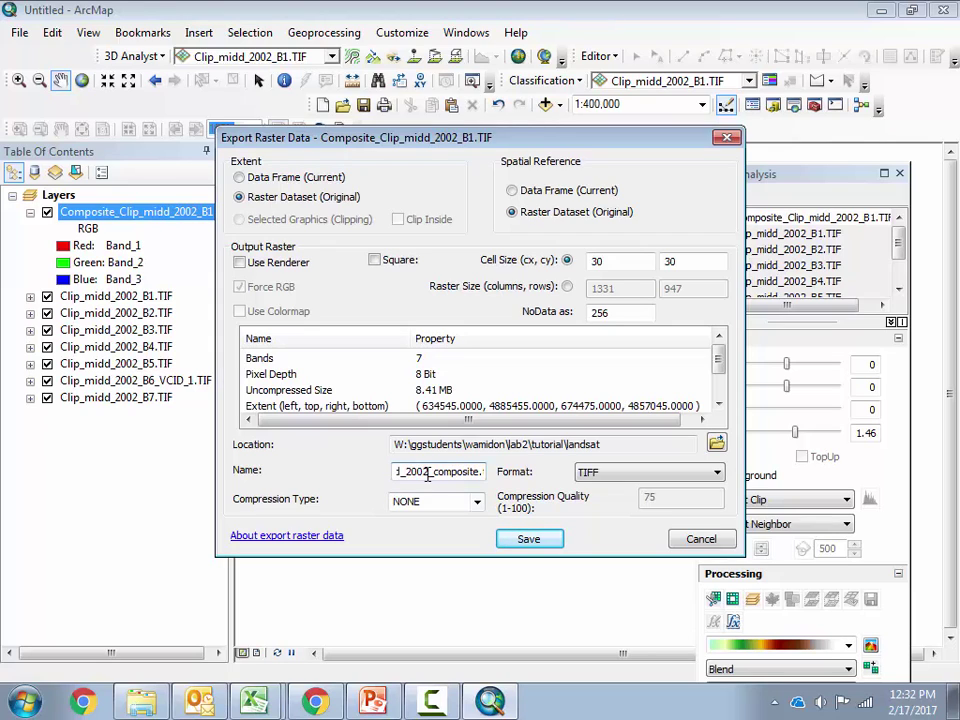
drag(428, 472, 371, 473)
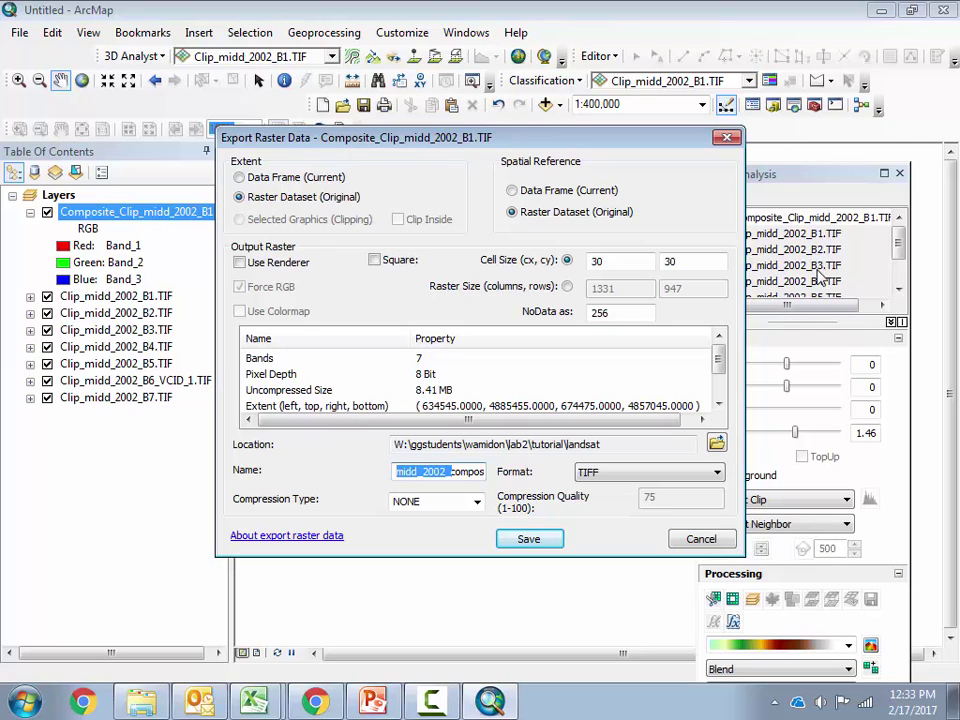
- Export the composite as TIFF without promoting the pixel depth, add it to the map, and close the Image Analysis window
click(583, 472)
click(529, 540)
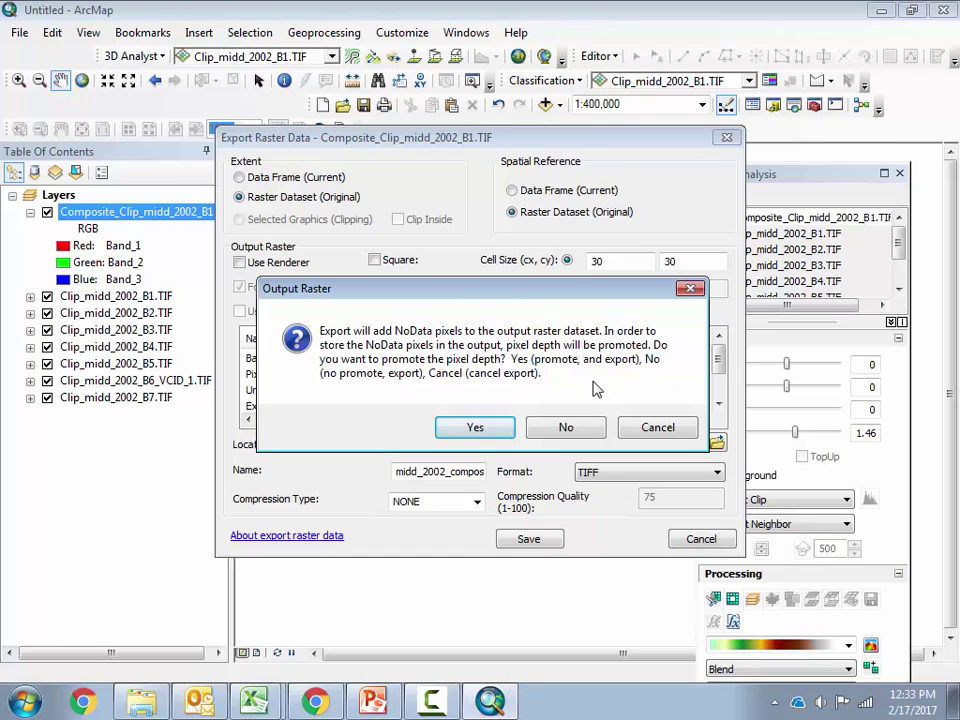
click(566, 434)
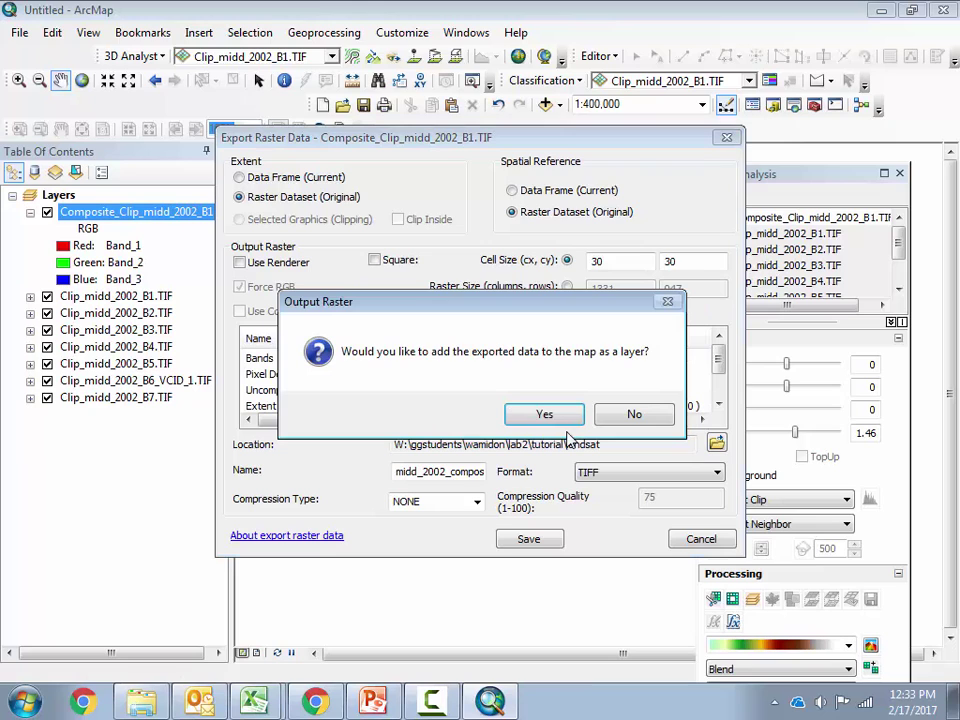
click(546, 416)
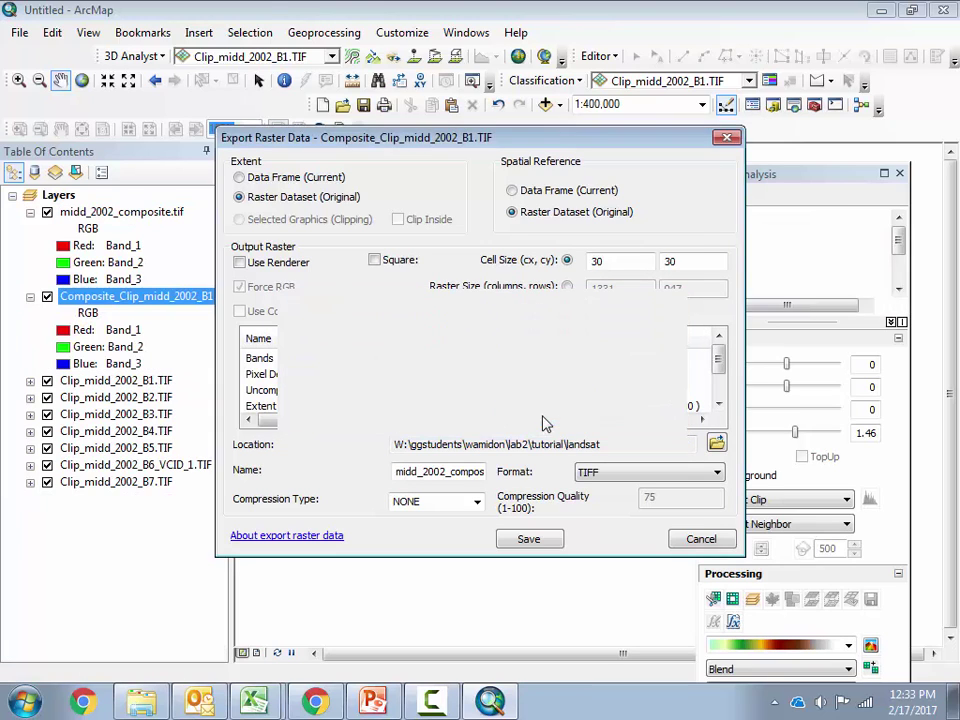
click(900, 175)
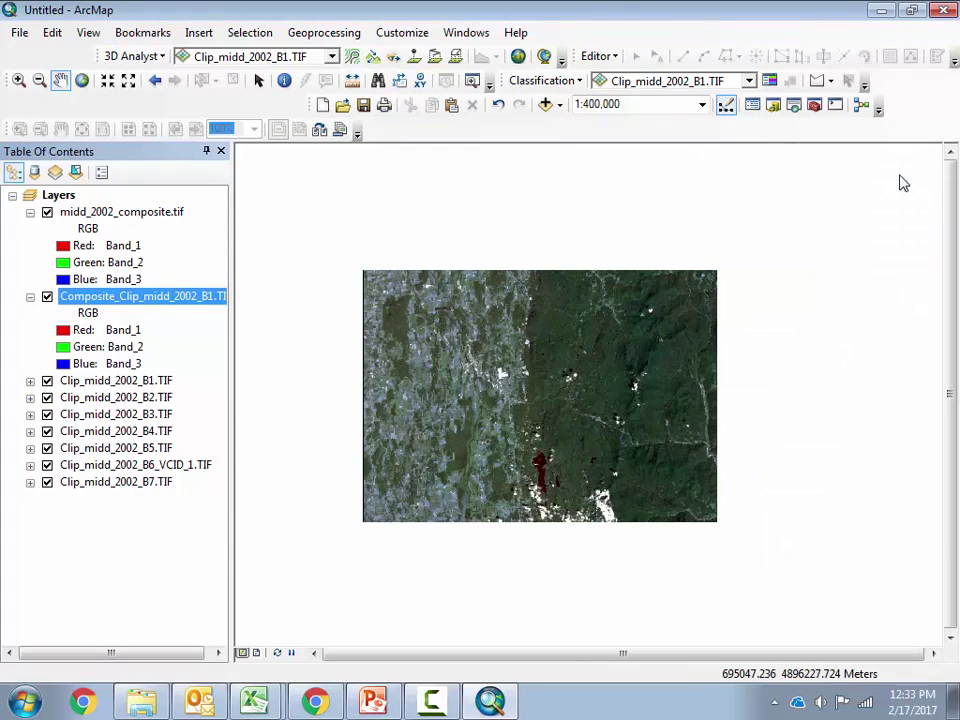
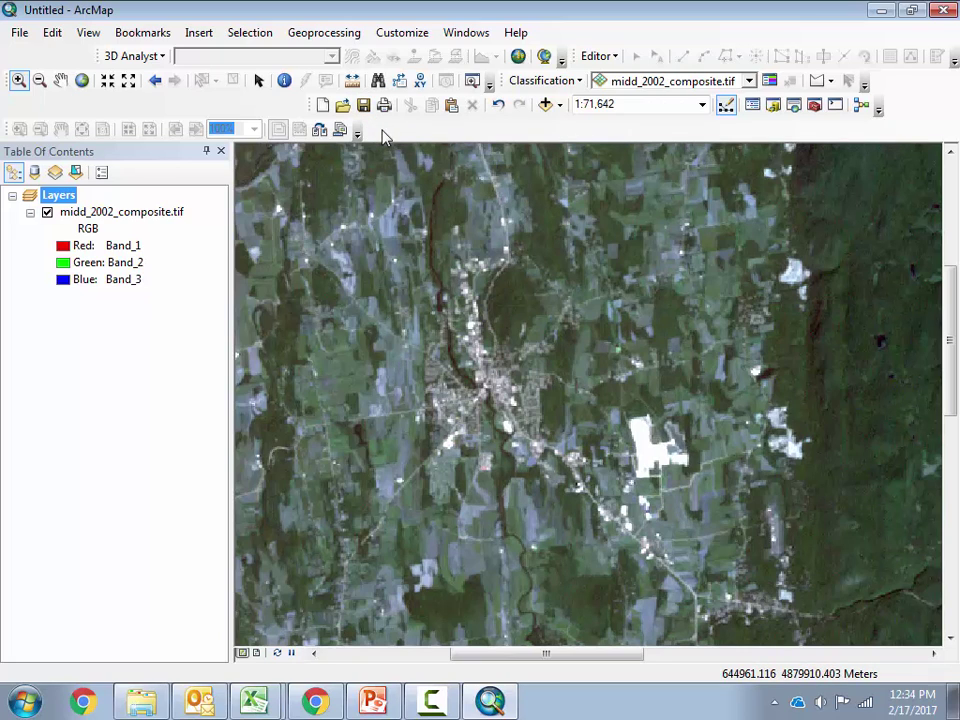
- Open the Catalog and browse the W:\ connection through ggstudents and the personal student folder to lab2\tutorial\landsat
click(773, 106)
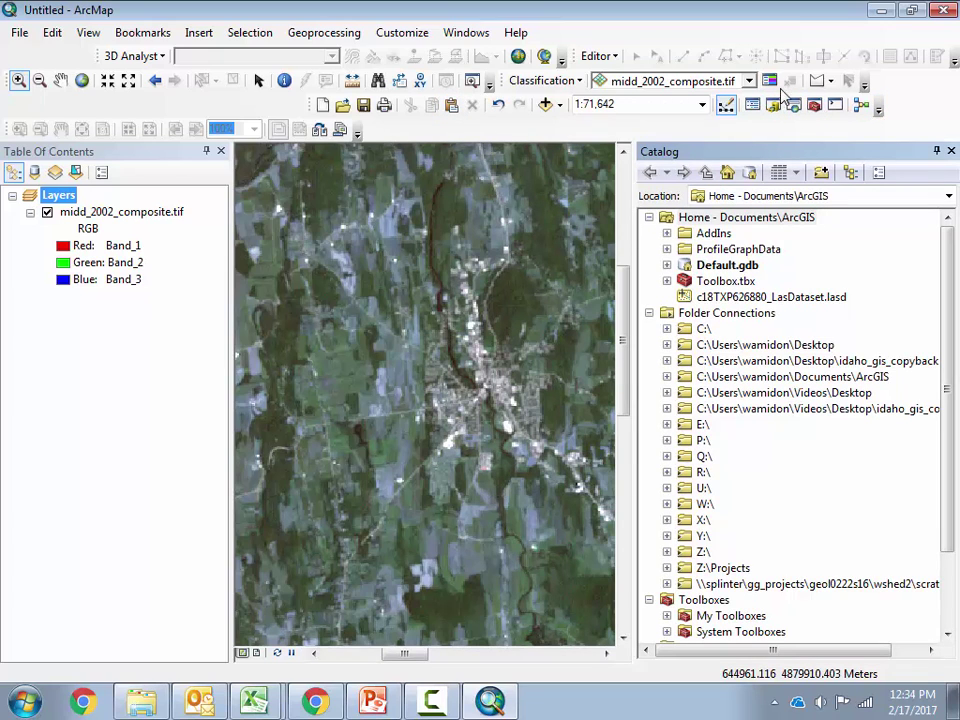
double_click(715, 505)
double_click(725, 553)
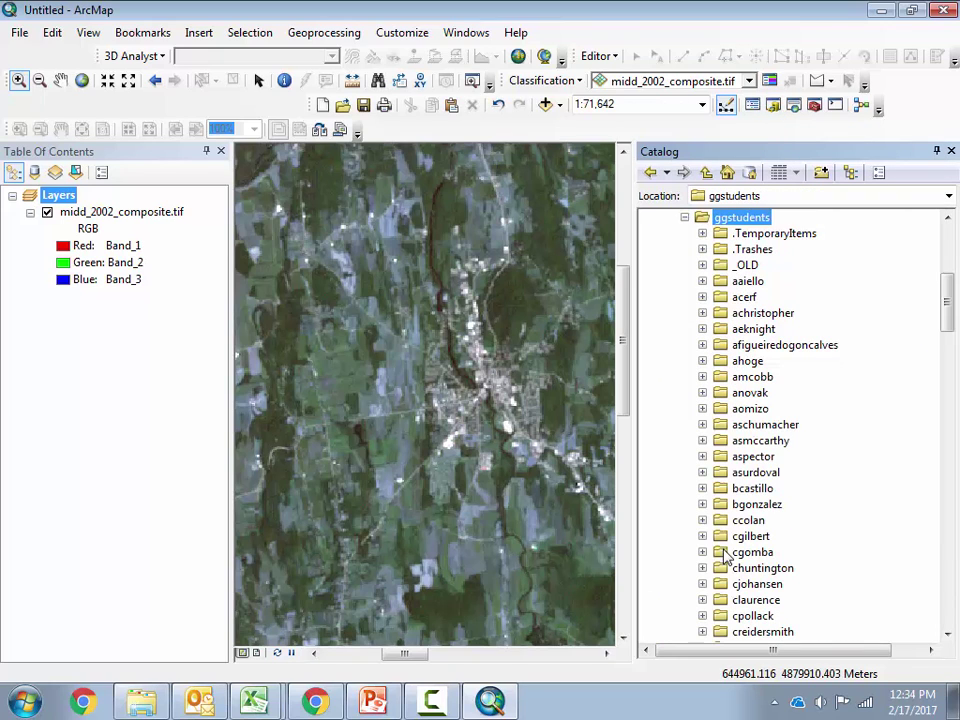
drag(947, 300, 955, 565)
scroll(771, 499, down, 4)
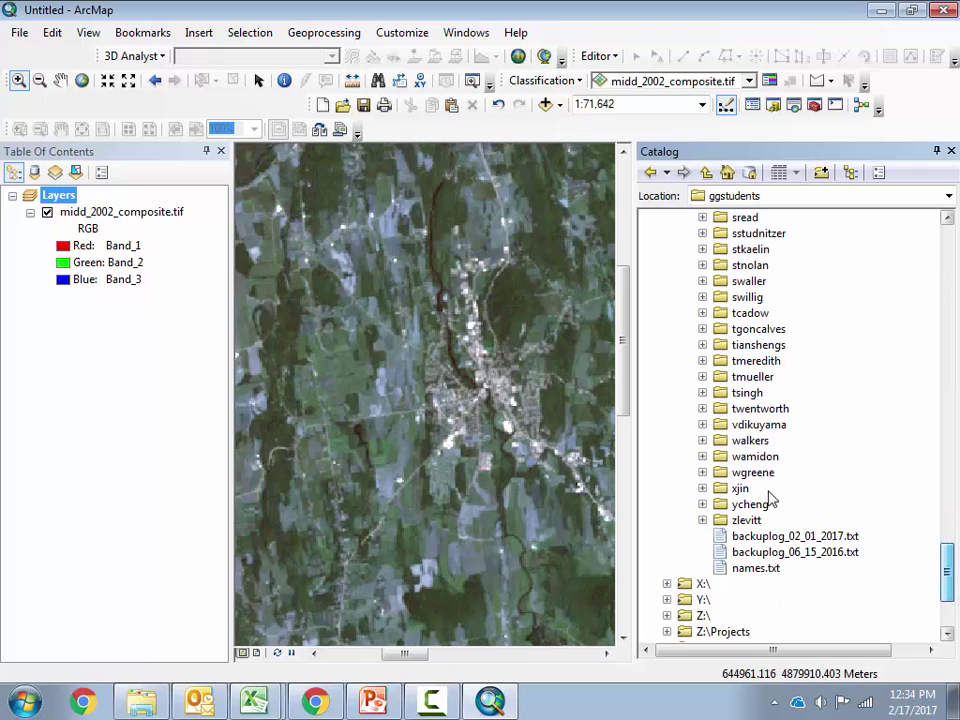
double_click(757, 457)
click(758, 488)
double_click(757, 489)
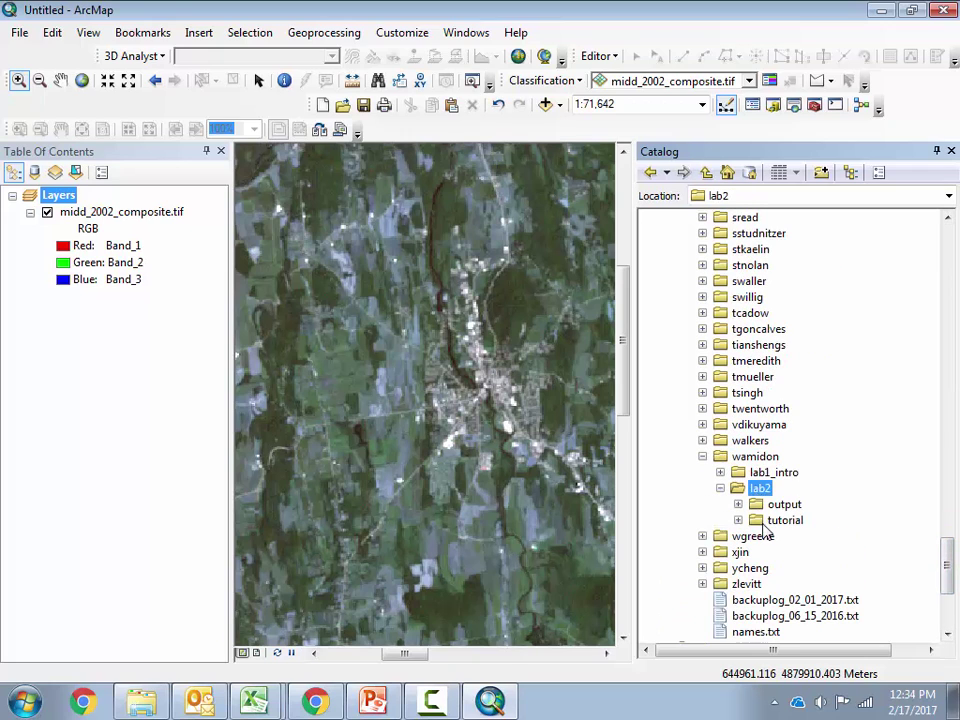
double_click(768, 521)
double_click(776, 539)
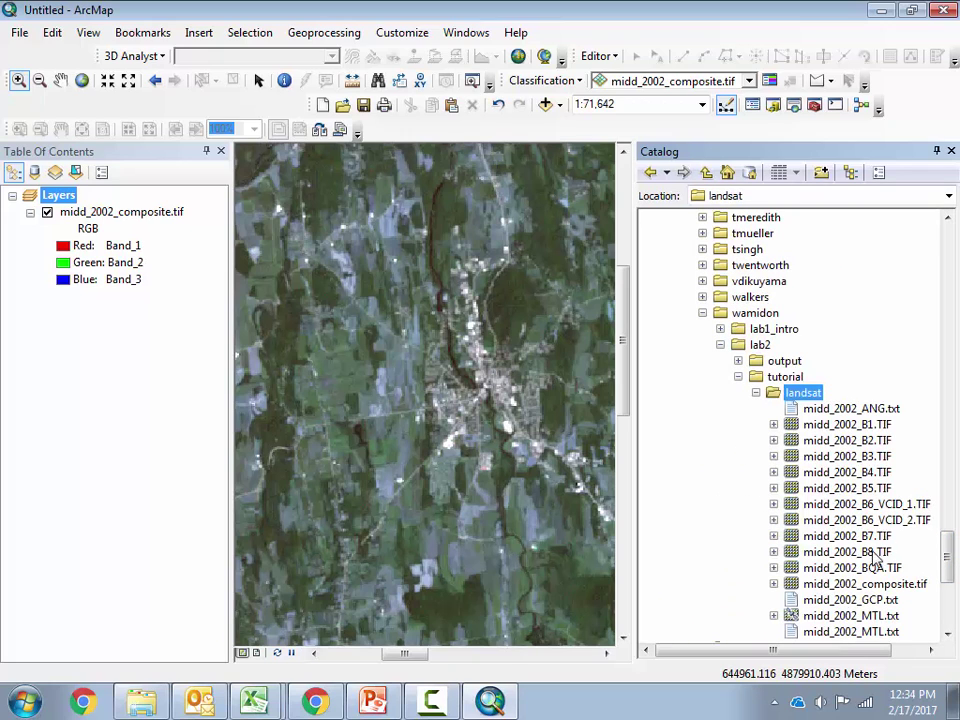
- Bring the landsat folder's full file list into view and select midd_2002_B1.TIF
drag(805, 653, 837, 653)
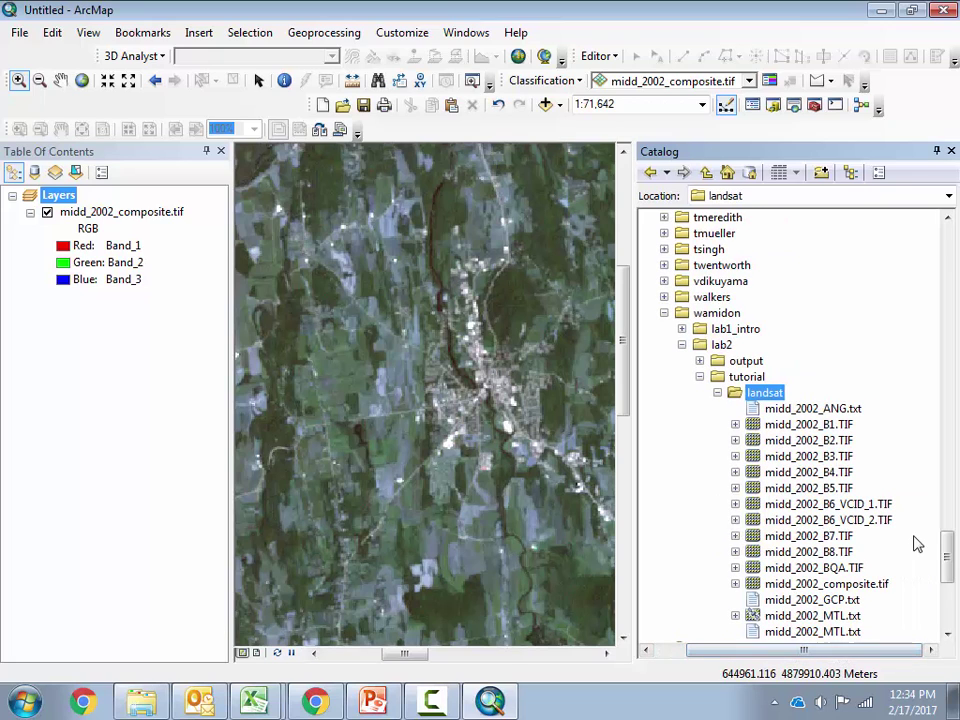
mouse_move(947, 560)
mouse_down()
mouse_move(948, 585)
mouse_move(947, 572)
mouse_up()
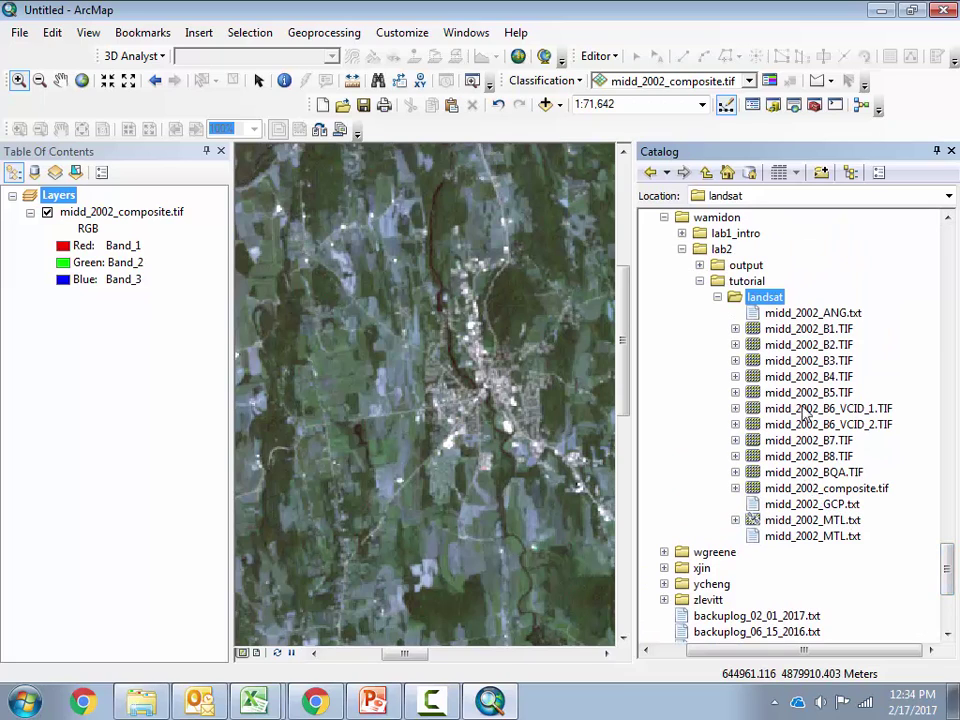
click(801, 331)
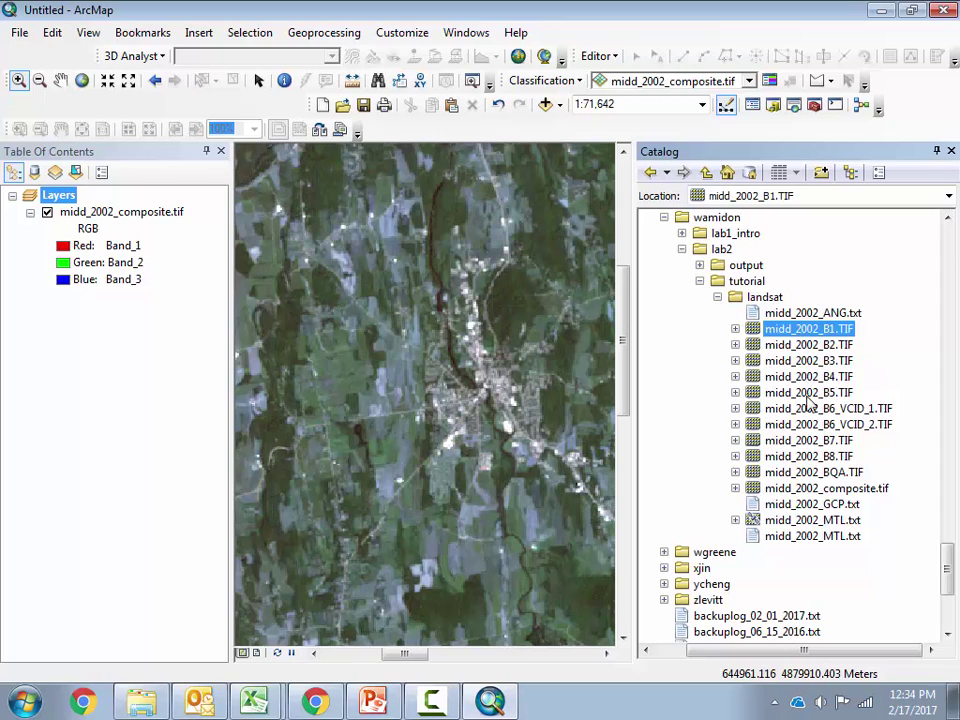
click(806, 393)
click(800, 329)
click(795, 344)
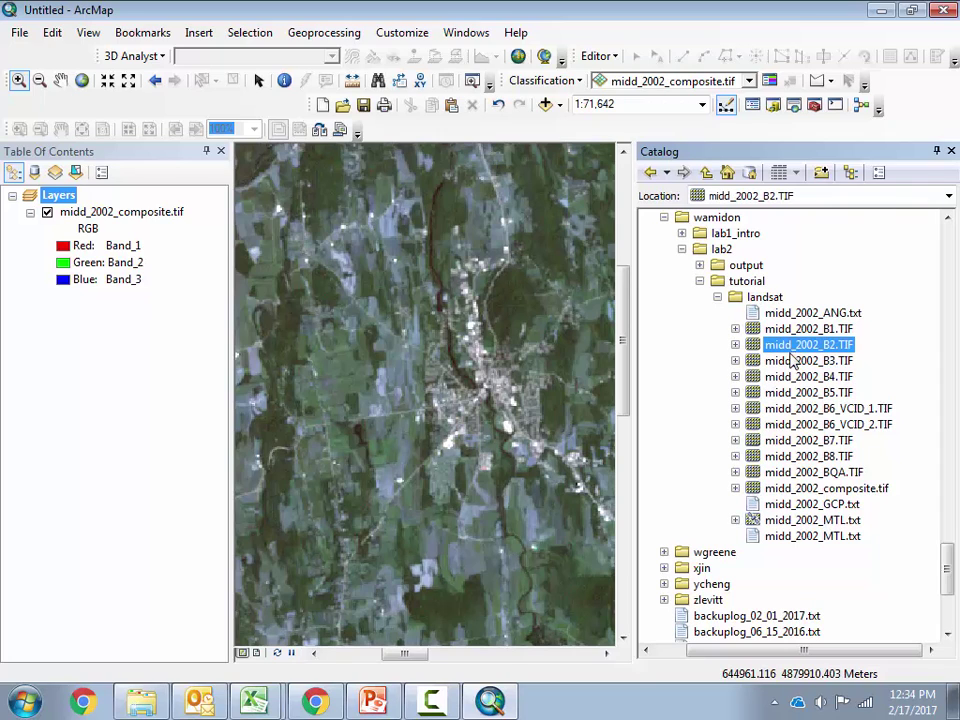
click(793, 330)
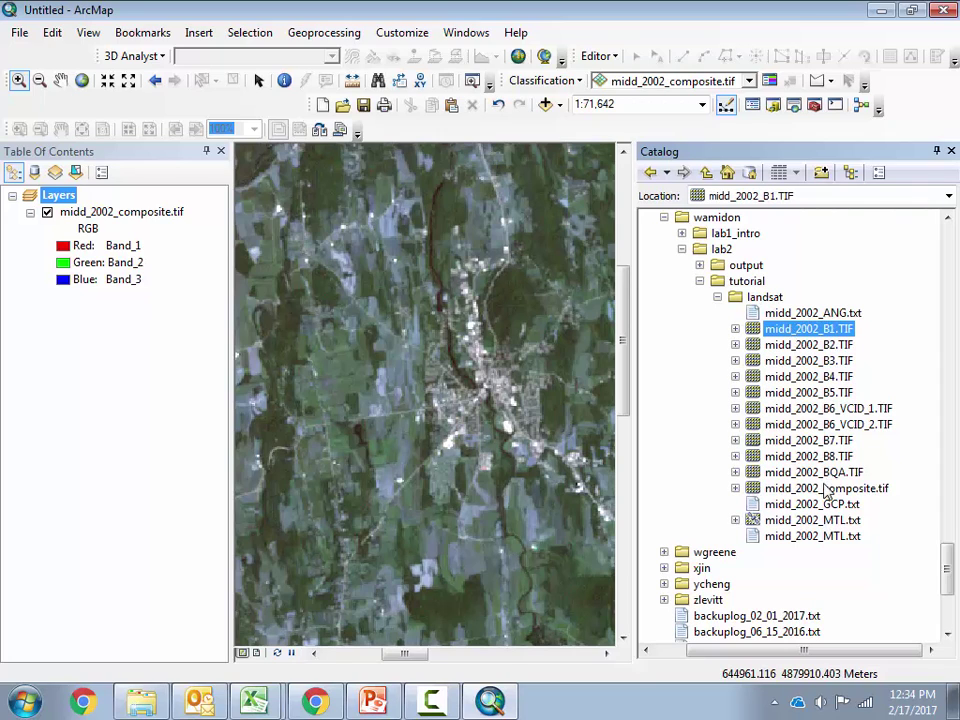
click(810, 474)
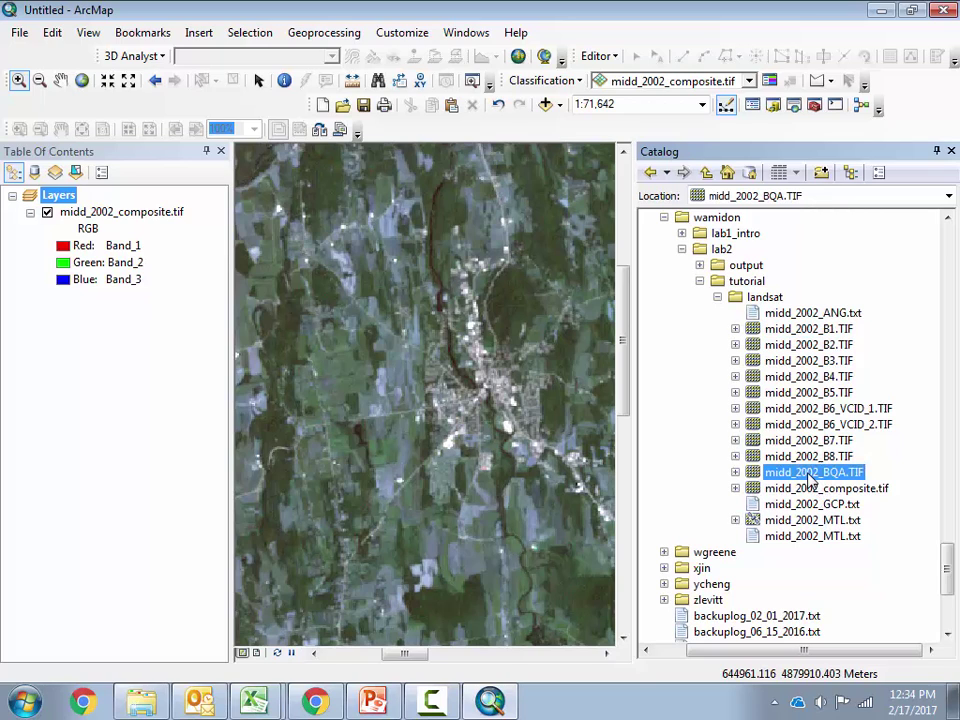
click(803, 456)
- Delete the single-band rasters midd_2002_B1 through midd_2002_B5, both B6_VCID files and midd_2002_B7 from the landsat folder, confirming each deletion
click(807, 331)
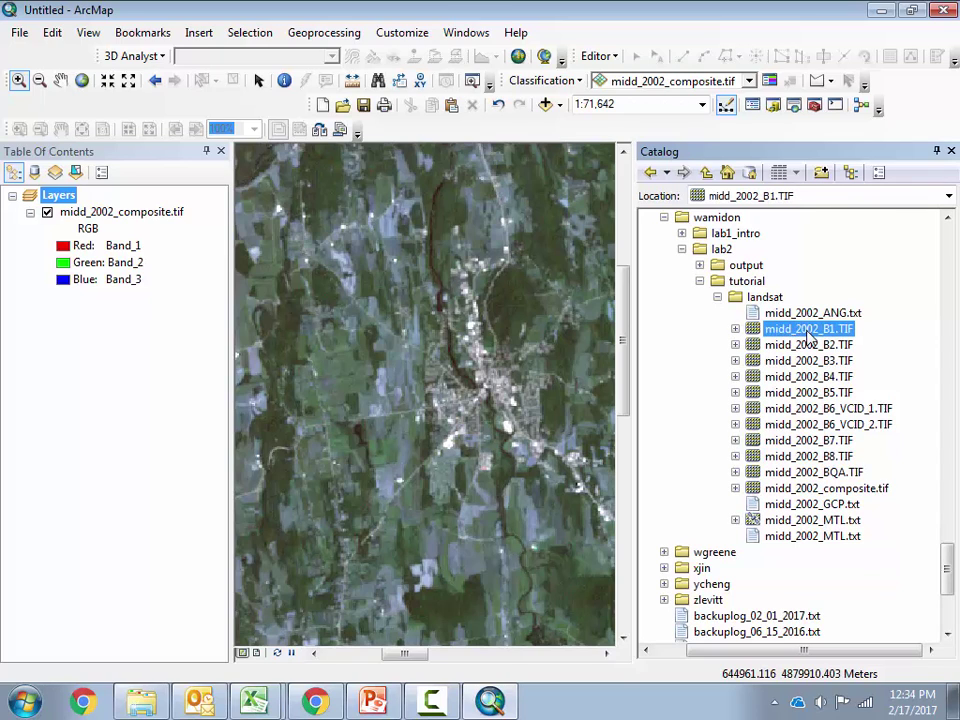
key(Delete)
click(581, 398)
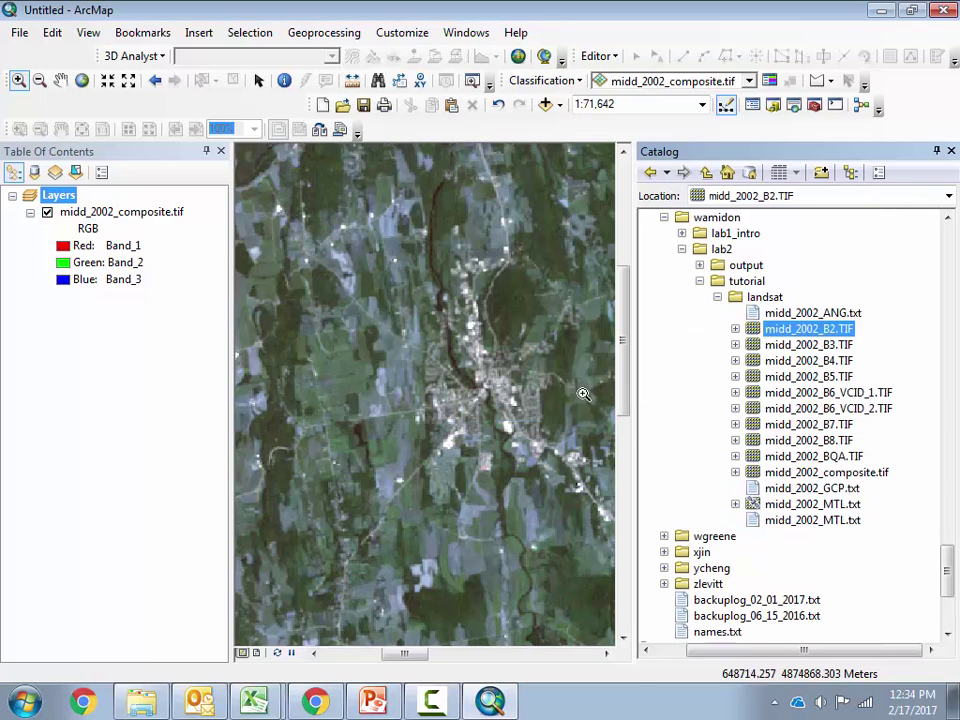
key(Delete)
click(576, 400)
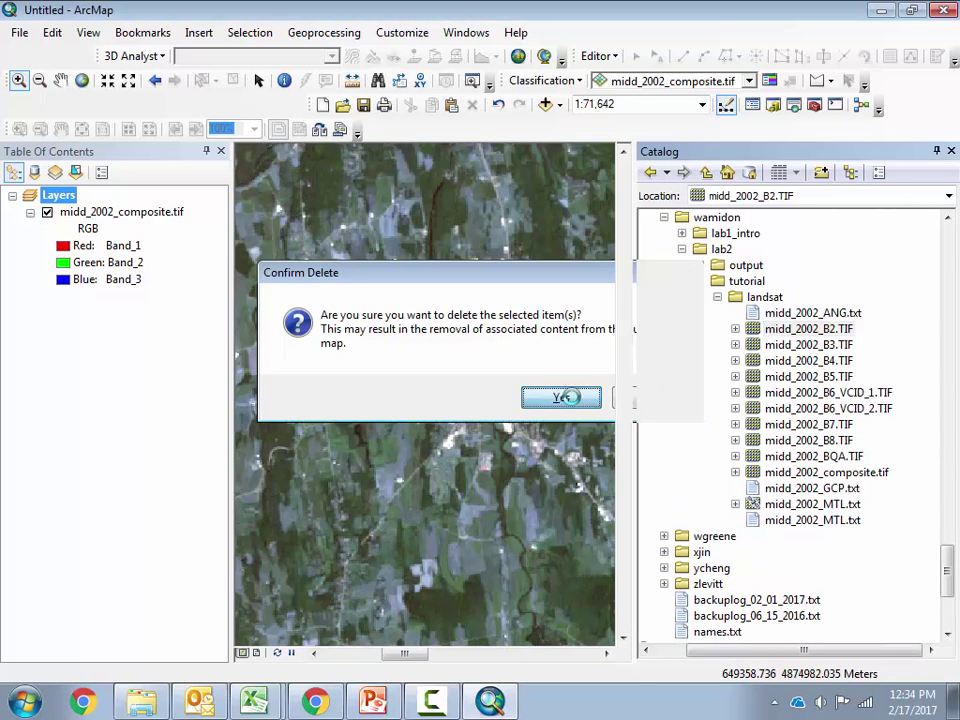
key(Delete)
click(563, 400)
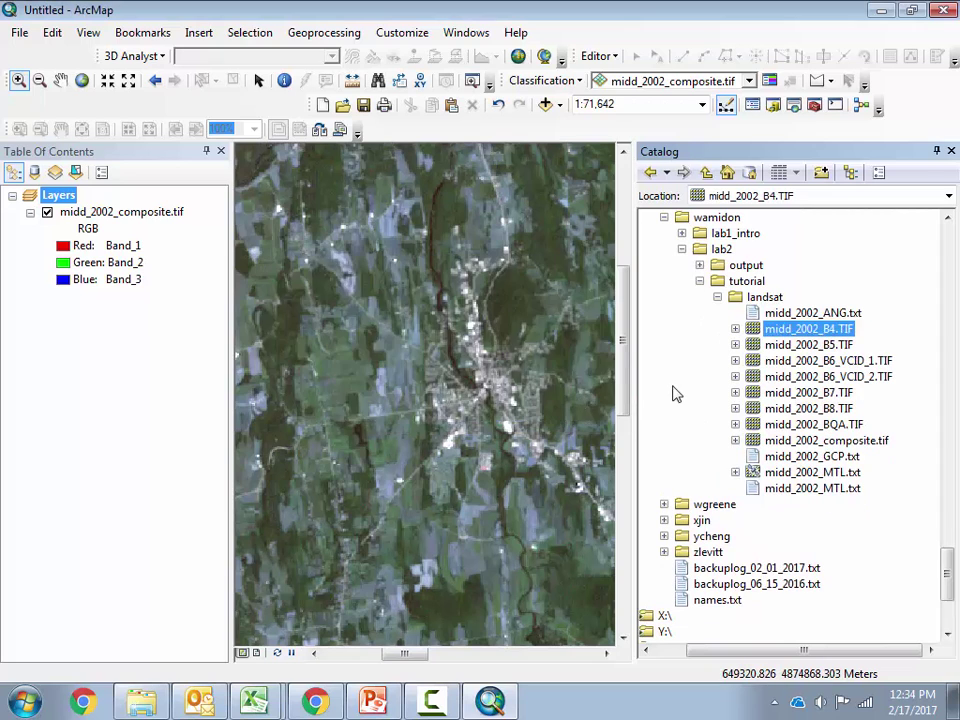
key(Delete)
click(552, 400)
key(Delete)
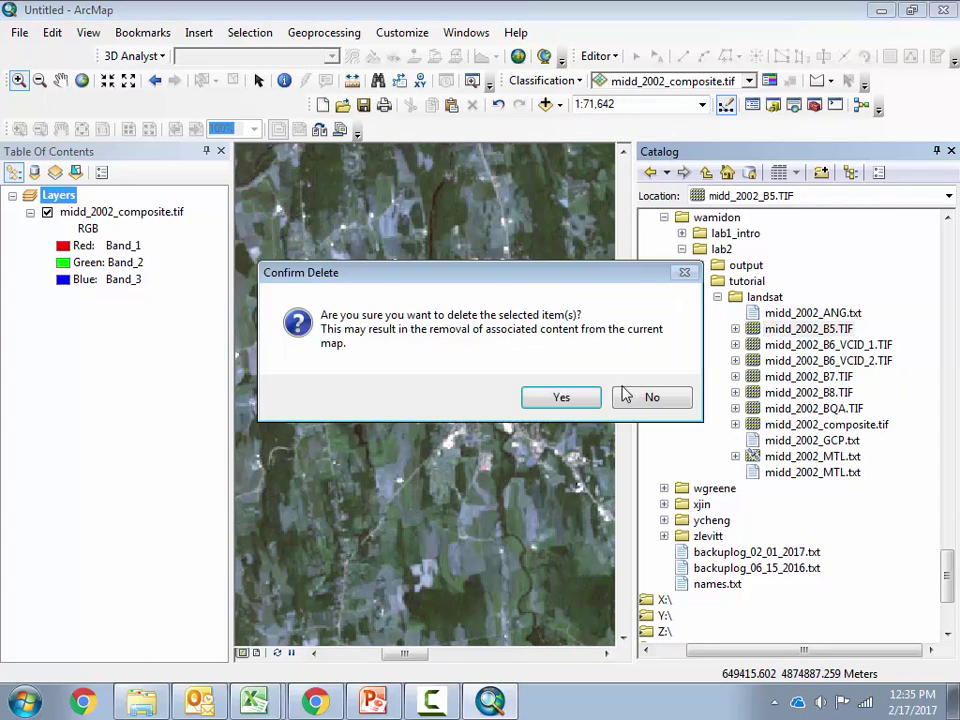
click(572, 400)
key(Delete)
click(570, 398)
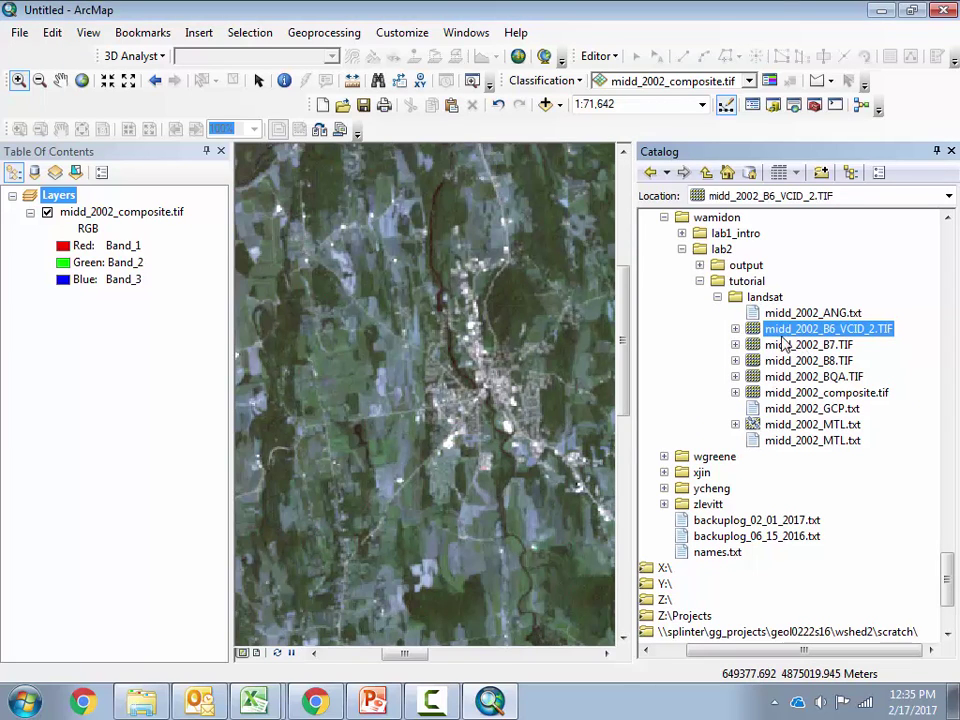
key(Delete)
click(561, 396)
key(Delete)
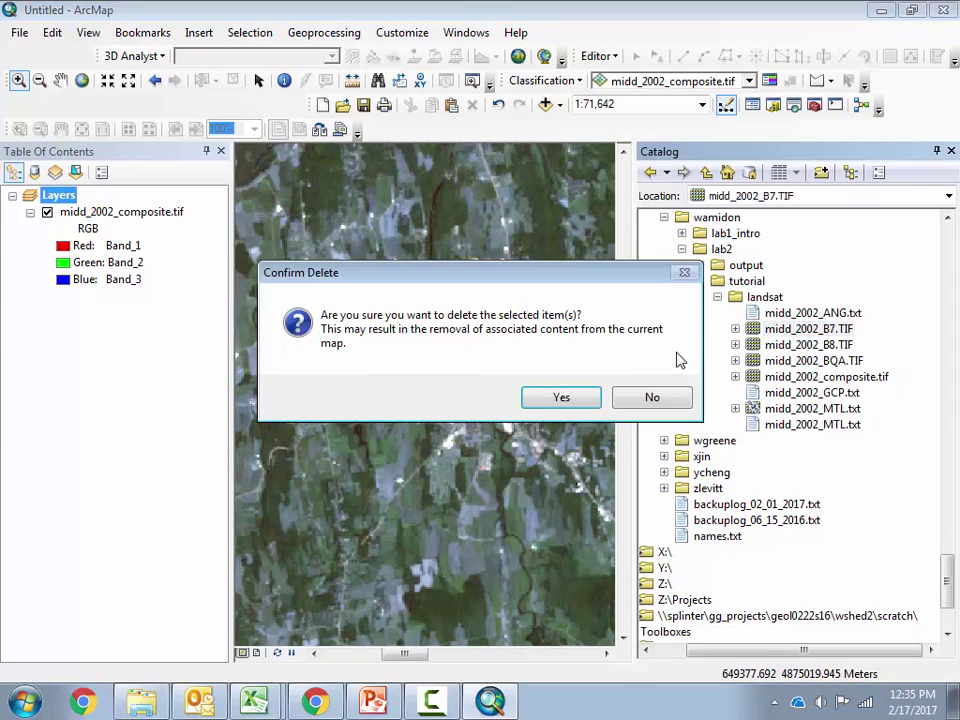
click(556, 399)
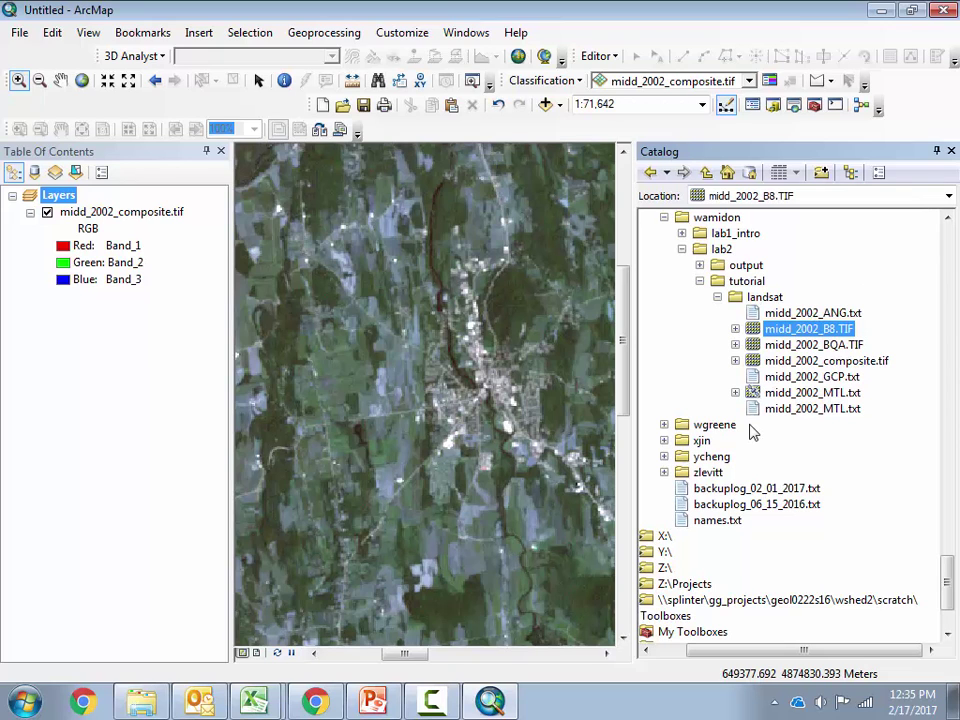
- Switch to the v8_composite.pptx presentation in PowerPoint and start the slide show from slide 3
key(alt+Tab)
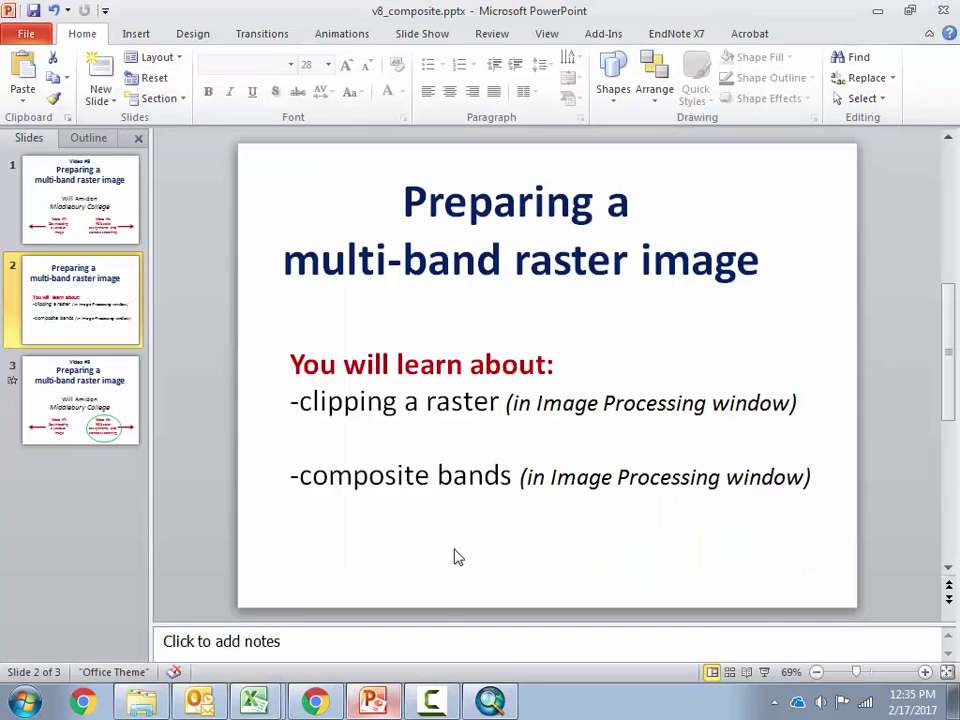
click(66, 398)
click(764, 672)
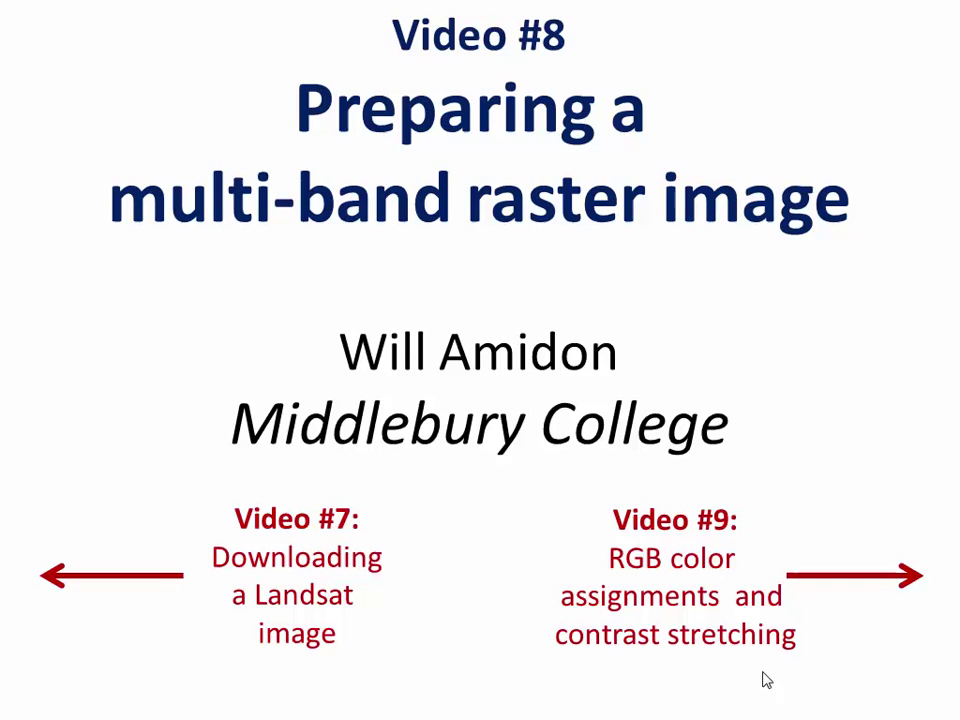